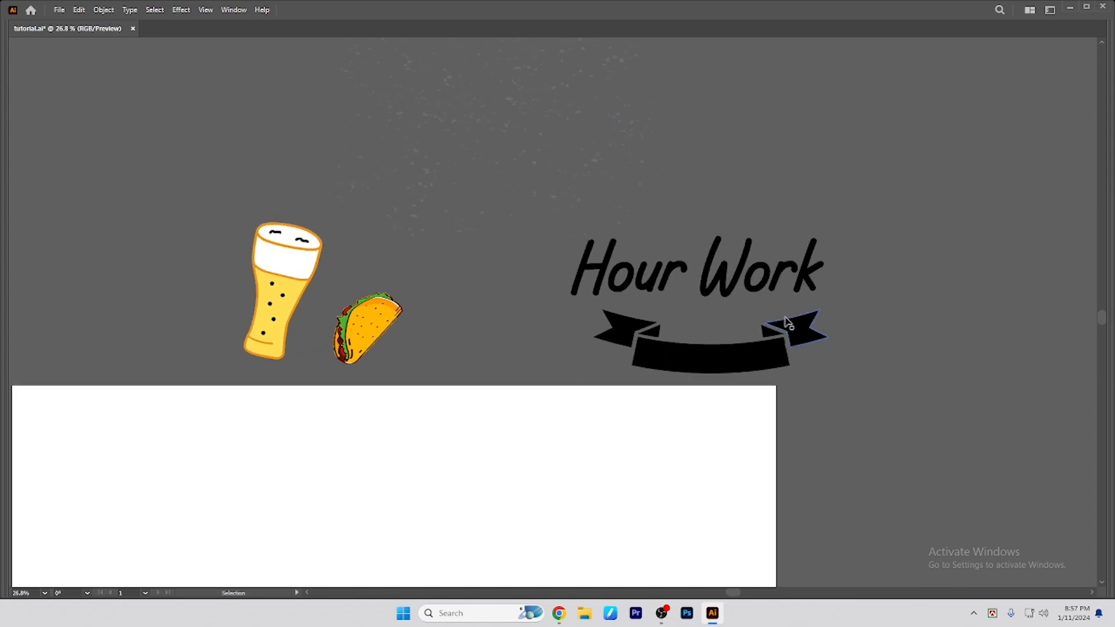
key("Tab")
left_click(527, 31)
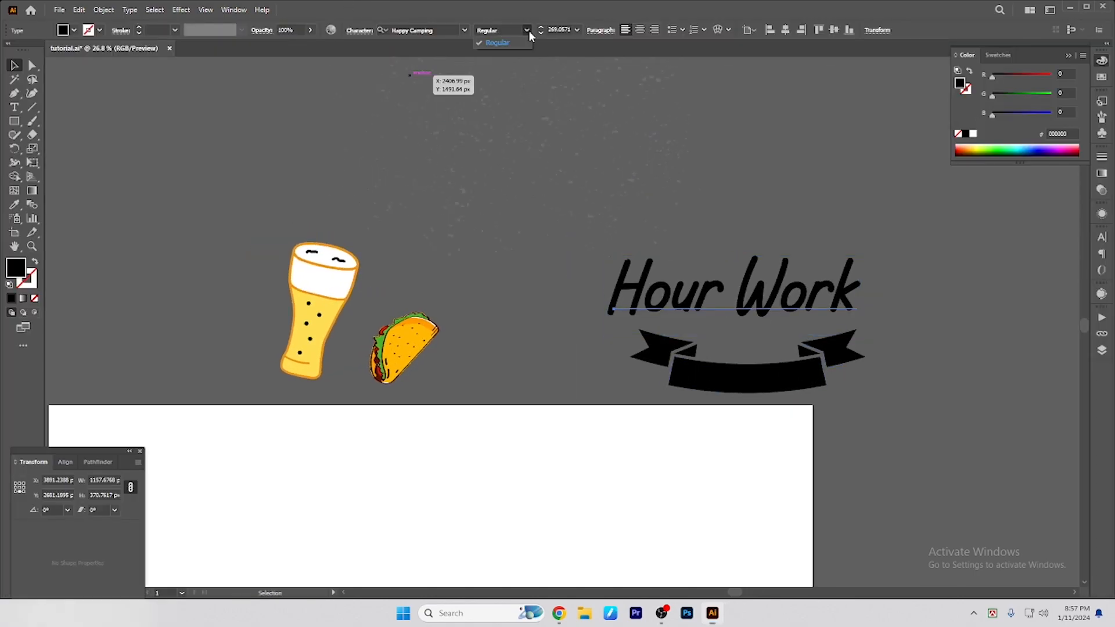
left_click(931, 298)
left_click_drag(937, 359, 904, 343)
left_click(926, 359)
key("Tab")
left_click_drag(916, 369, 927, 349)
Step: Move the beer glass illustration from the pasteboard onto the middle of the blank white artboard
left_click_drag(609, 441, 611, 413)
left_click(387, 211)
left_click_drag(375, 195, 481, 480)
scroll(480, 300, "up", 3)
left_click_drag(542, 530, 611, 443)
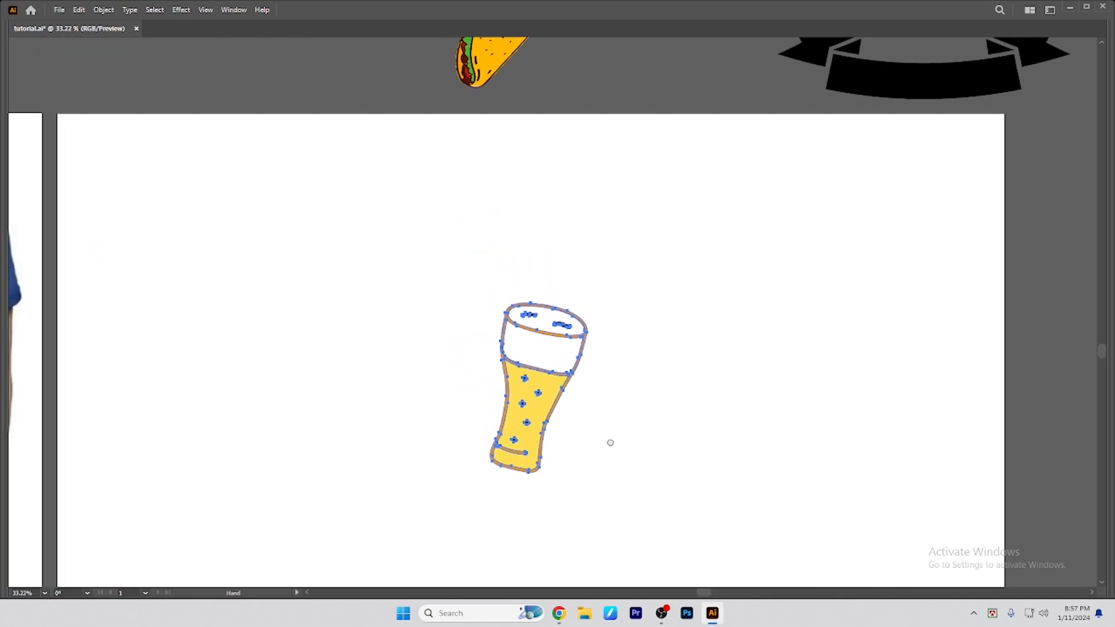
left_click_drag(539, 407, 541, 415)
scroll(600, 435, "down", 1)
left_click_drag(626, 419, 596, 381)
Step: Draw a circle about 820 px wide around the beer glass with the Ellipse tool and swap its fill and stroke
key("Tab")
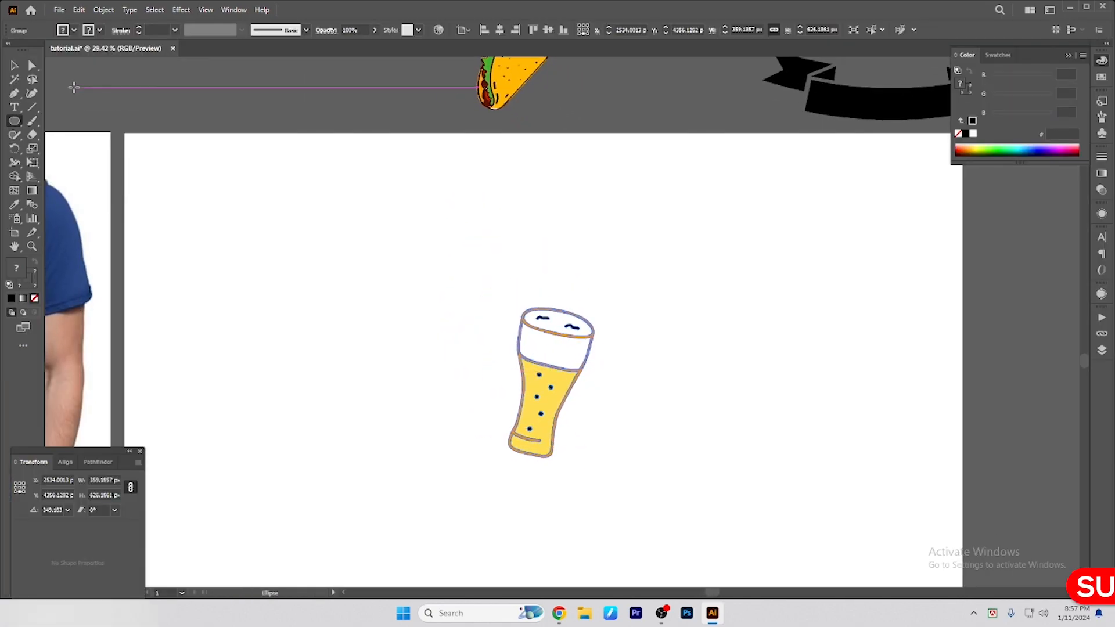
left_click(14, 122)
left_click(15, 122)
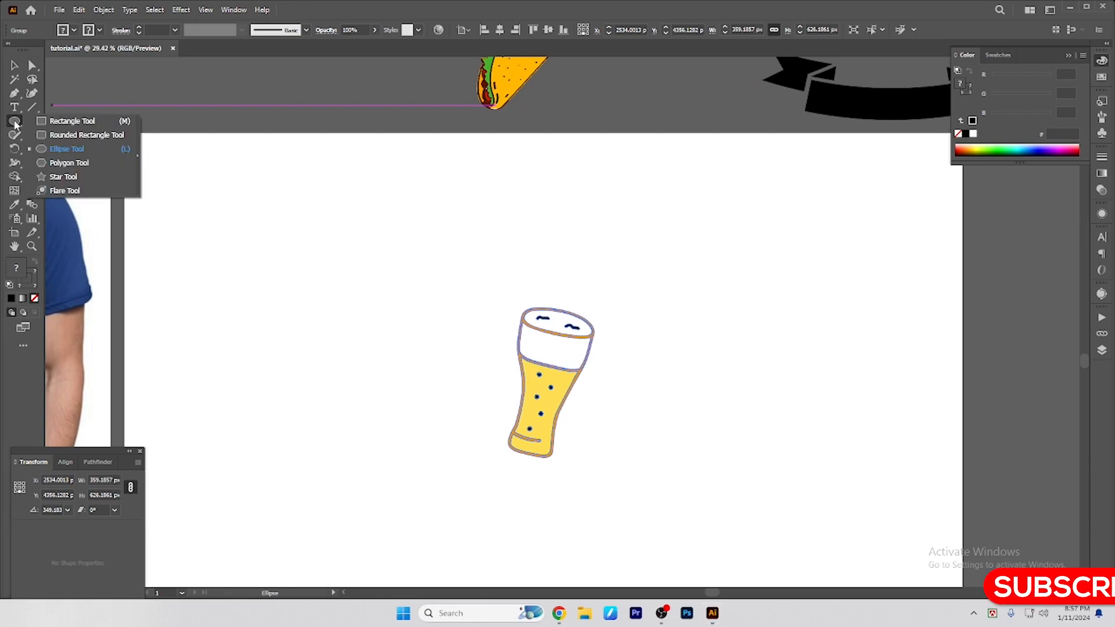
left_click(61, 150)
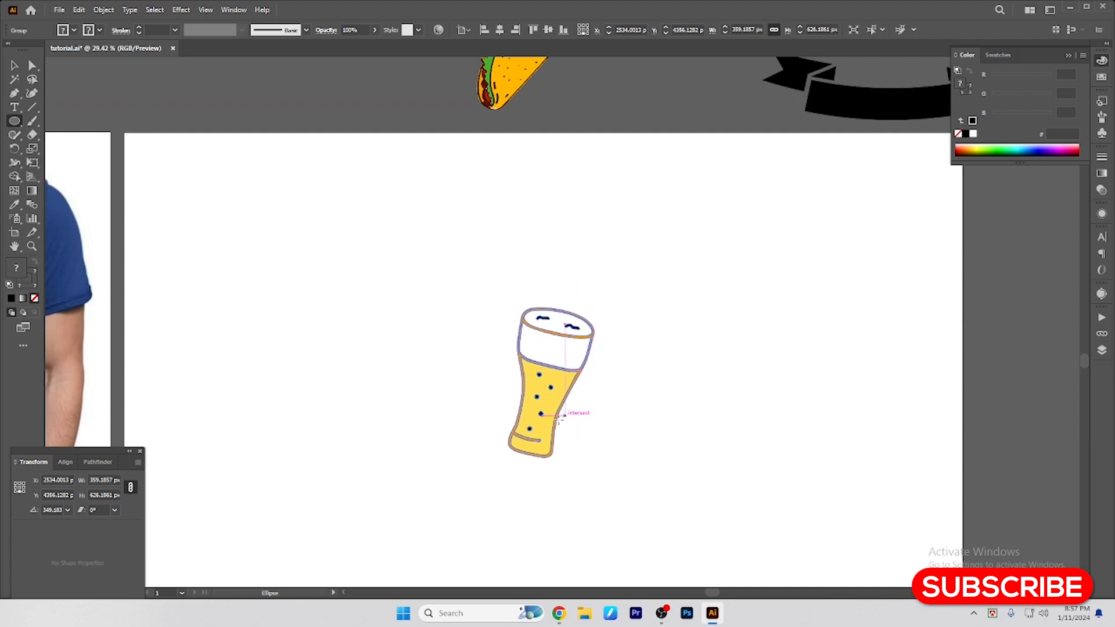
left_click_drag(546, 386, 522, 289)
key("shift+x")
key("v")
scroll(597, 408, "up", 1)
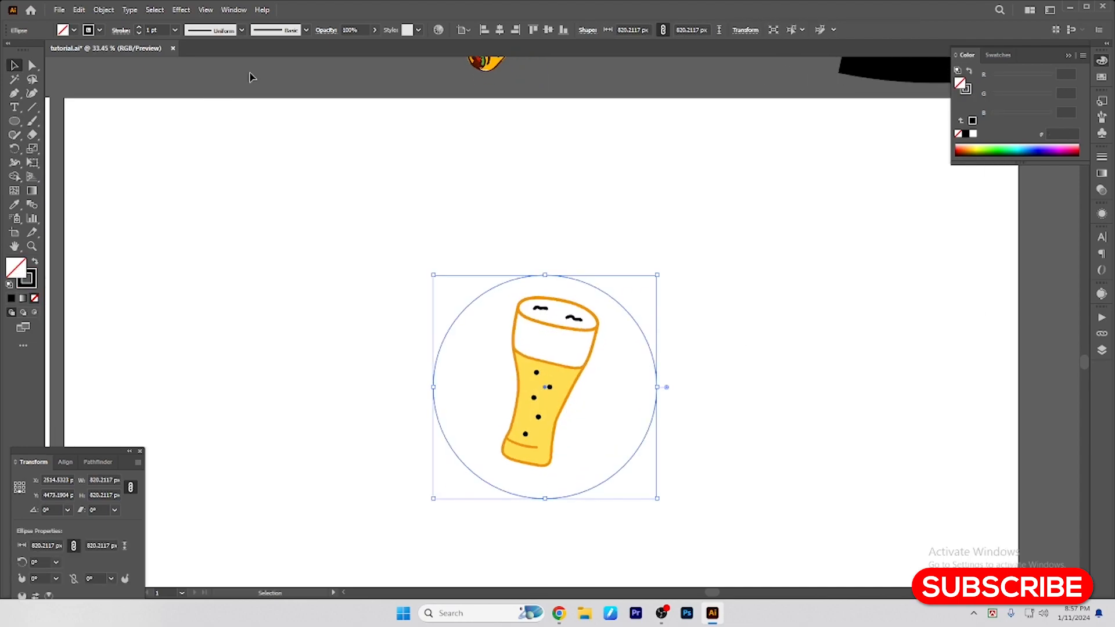
Step: Sample the orange of the beer glass's outline onto the circle with the Eyedropper
key("i")
left_click(599, 334)
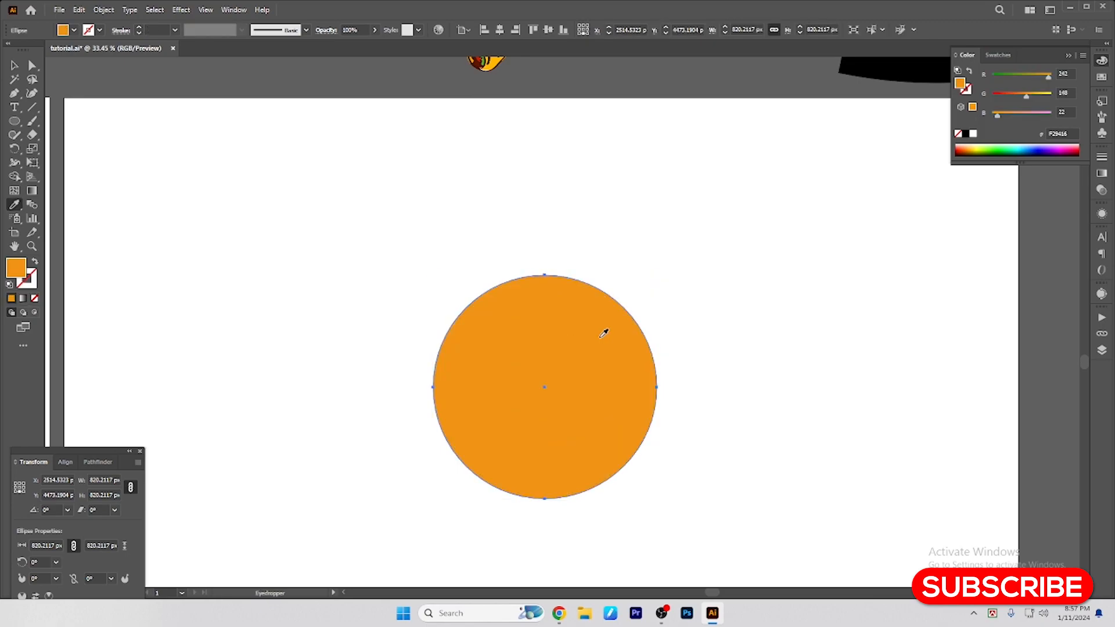
key("v")
left_click(664, 382)
left_click_drag(664, 382, 673, 383)
left_click_drag(618, 419, 617, 414)
Step: Switch the circle's colour sliders to CMYK and set magenta to 60%
left_click(1083, 57)
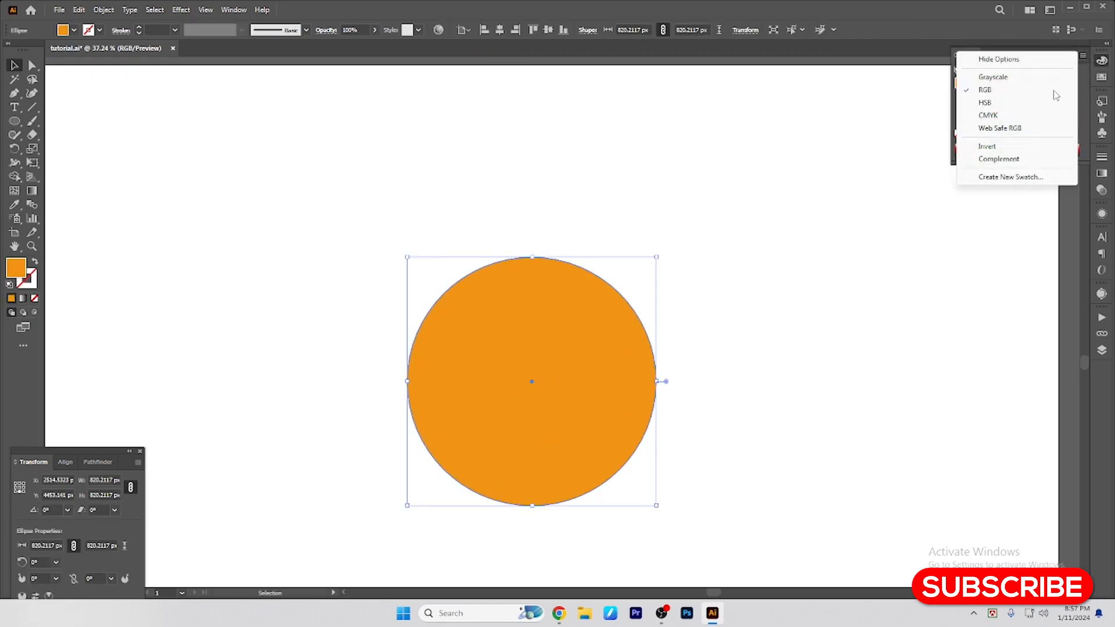
left_click(998, 116)
left_click_drag(994, 77, 990, 77)
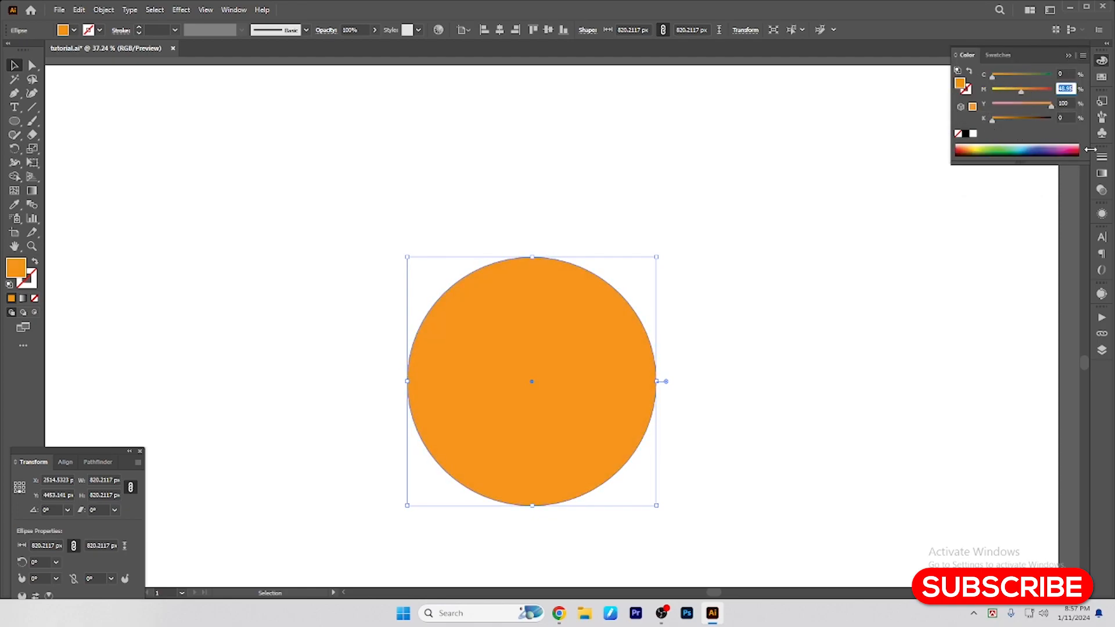
type("60")
key("Return")
left_click_drag(784, 455, 814, 416)
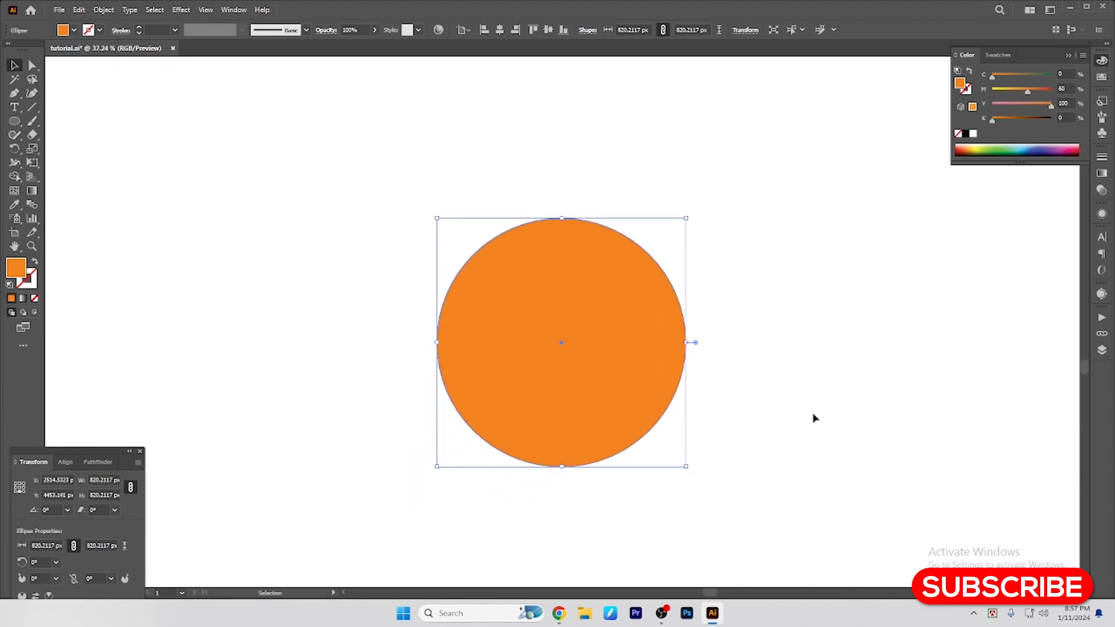
Step: Swap the circle's orange fill to its stroke and set the stroke weight to 5 pt
left_click(34, 264)
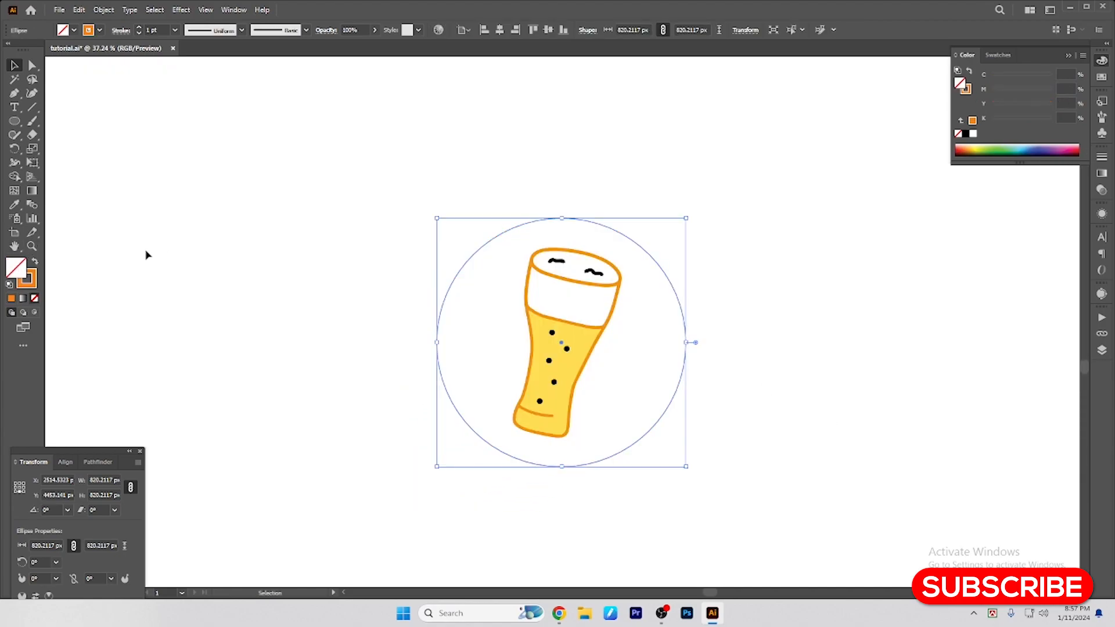
scroll(725, 366, "up", 1)
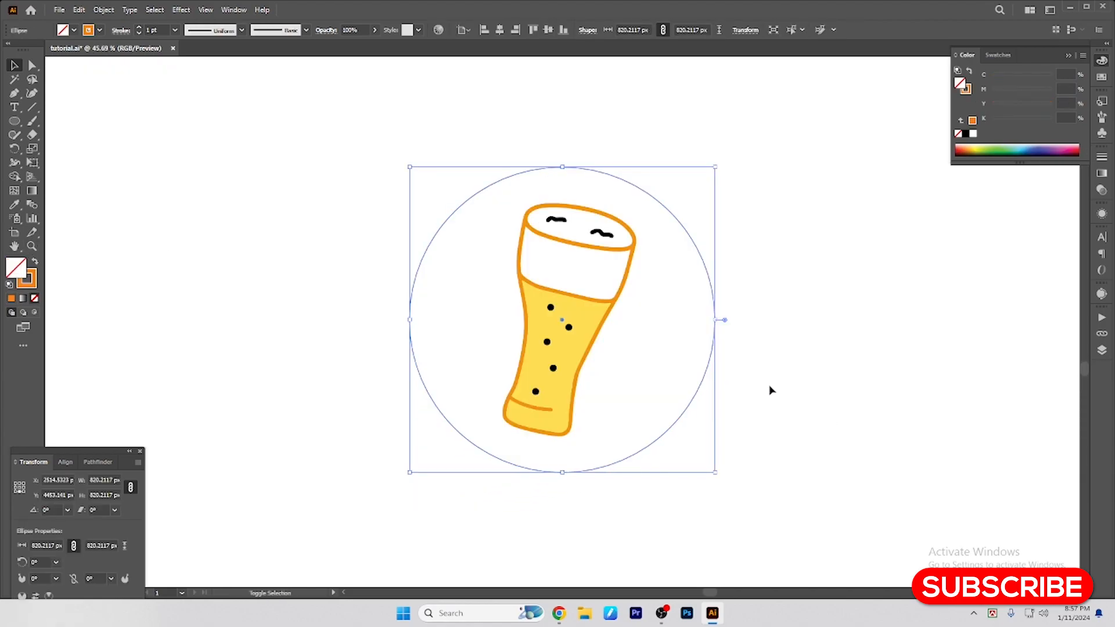
left_click_drag(152, 30, 262, 77)
type("5")
key("Return")
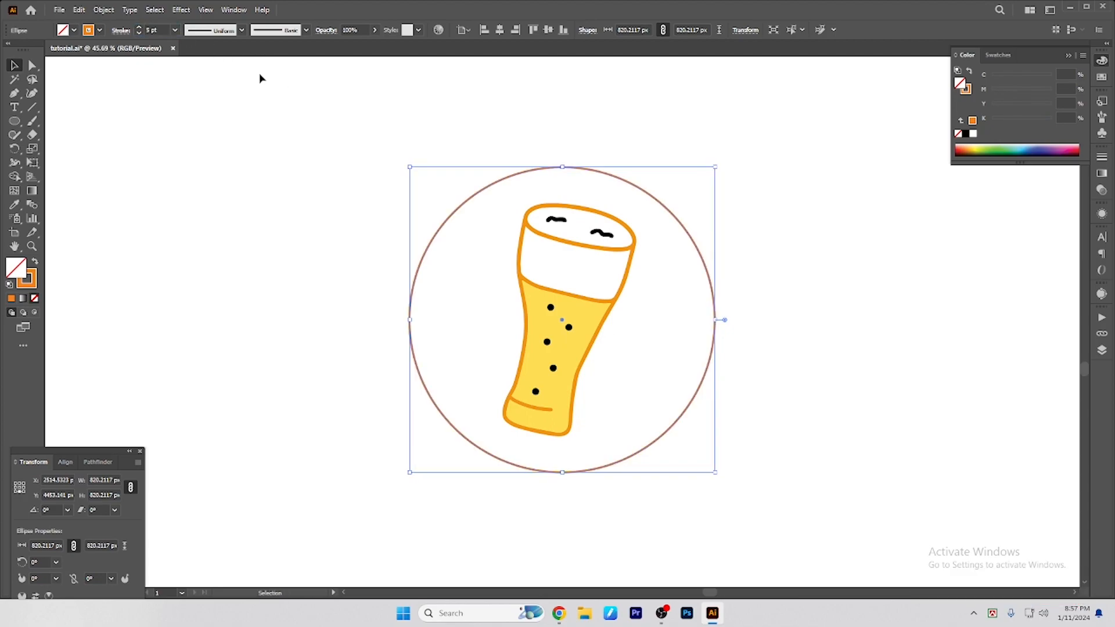
Step: Align the beer glass and the circle on their horizontal centres, and nudge the glass slightly inside the circle
left_click(743, 279)
mouse_move(735, 271)
left_mouse_down()
mouse_move(739, 280)
mouse_move(476, 382)
left_mouse_up()
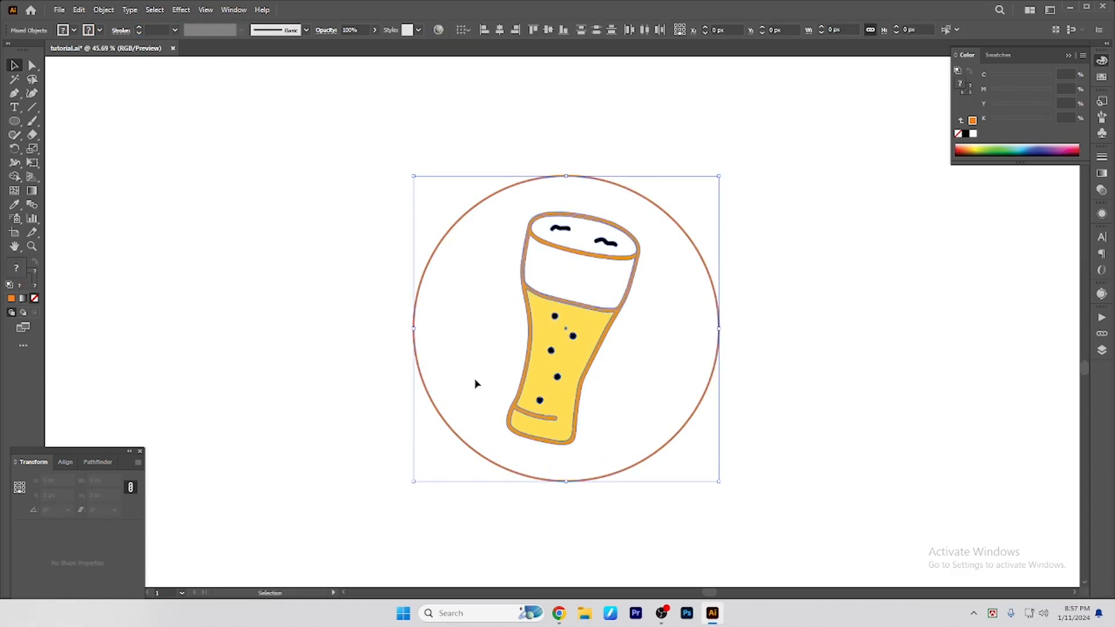
left_click(501, 33)
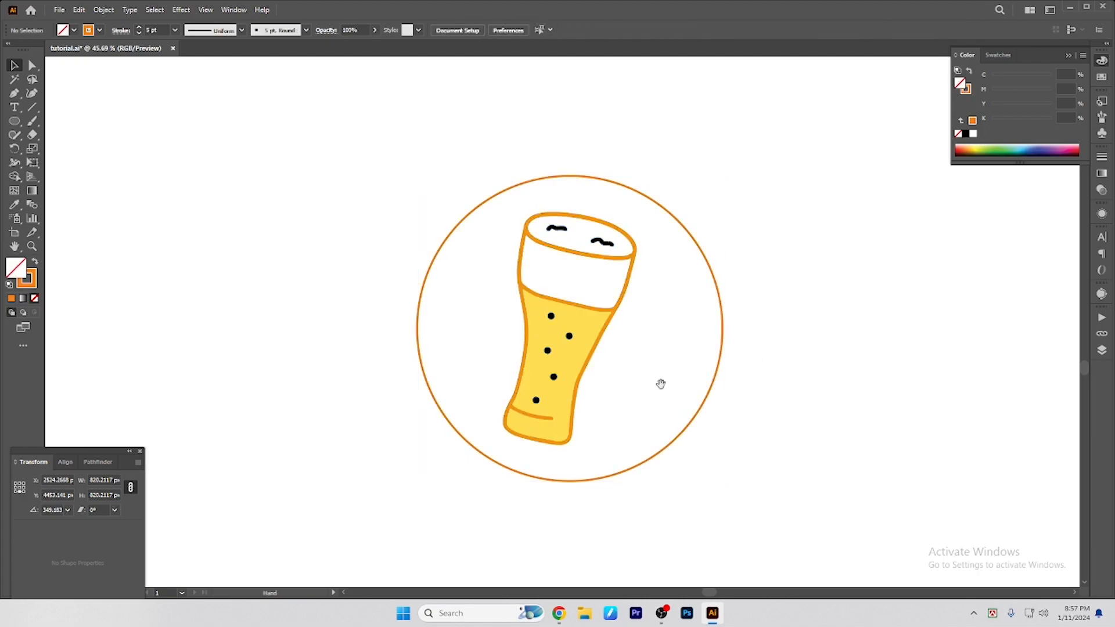
left_click_drag(552, 341, 554, 344)
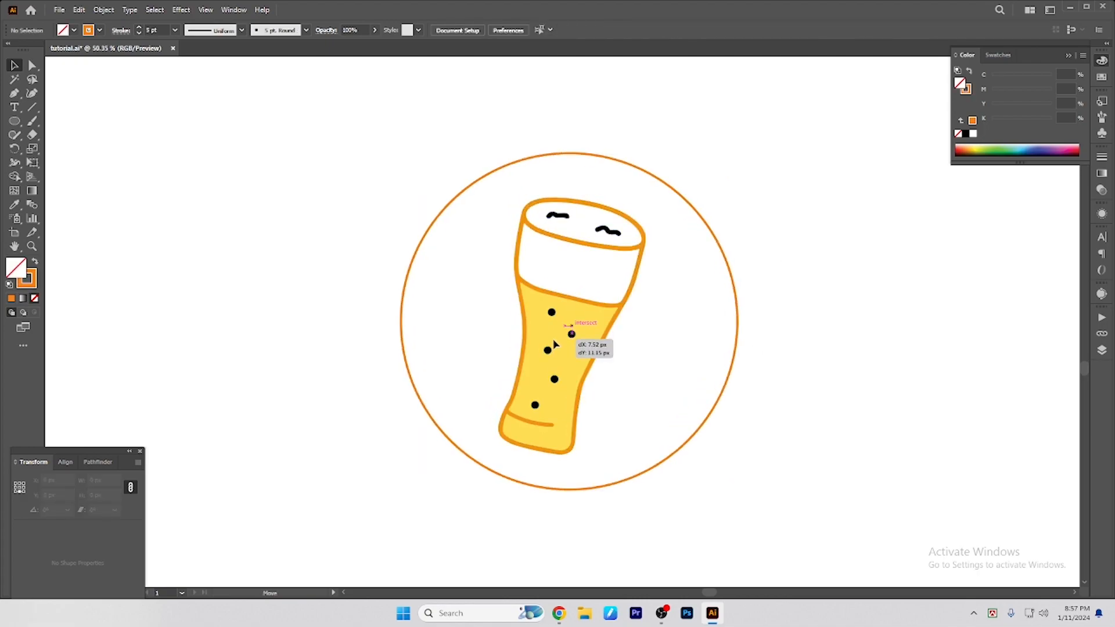
Step: Set the circle's stroke weight to 8 pt
left_click(735, 371)
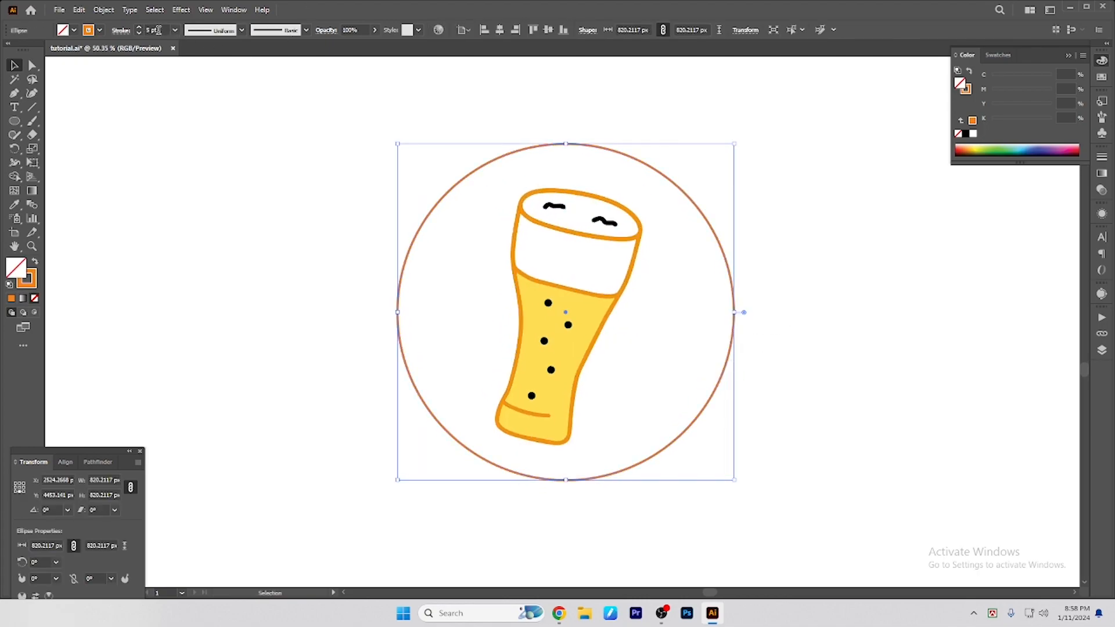
type("8")
key("Return")
left_click_drag(774, 188, 744, 175)
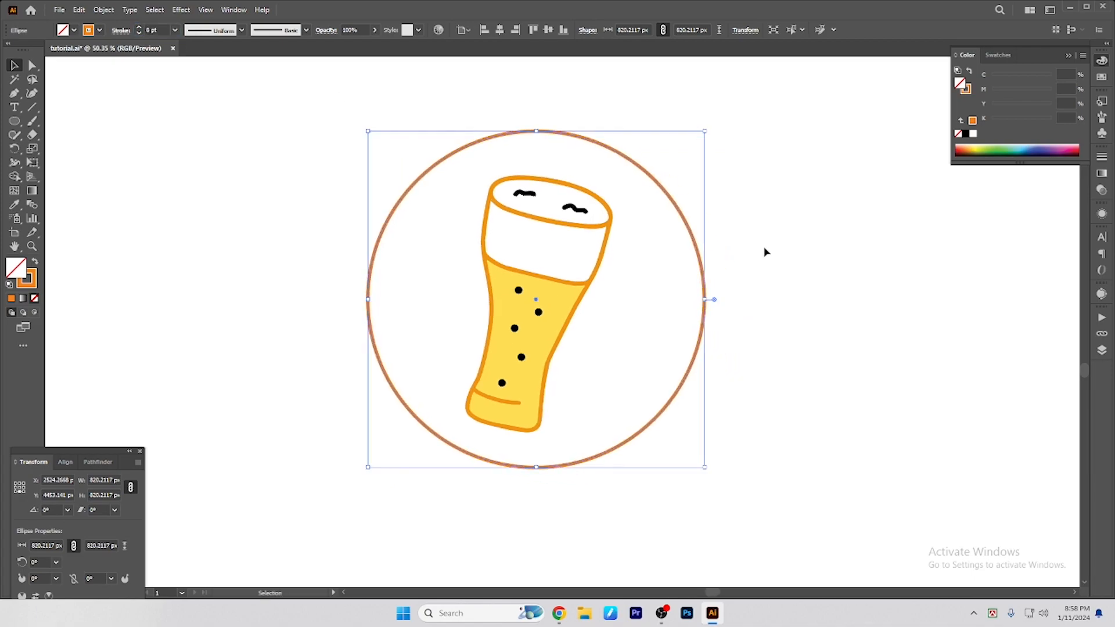
left_click(764, 249)
Step: Turn the circle's stroke into a dashed line with round caps to form a ring of dots
left_click(691, 348)
left_click(1103, 162)
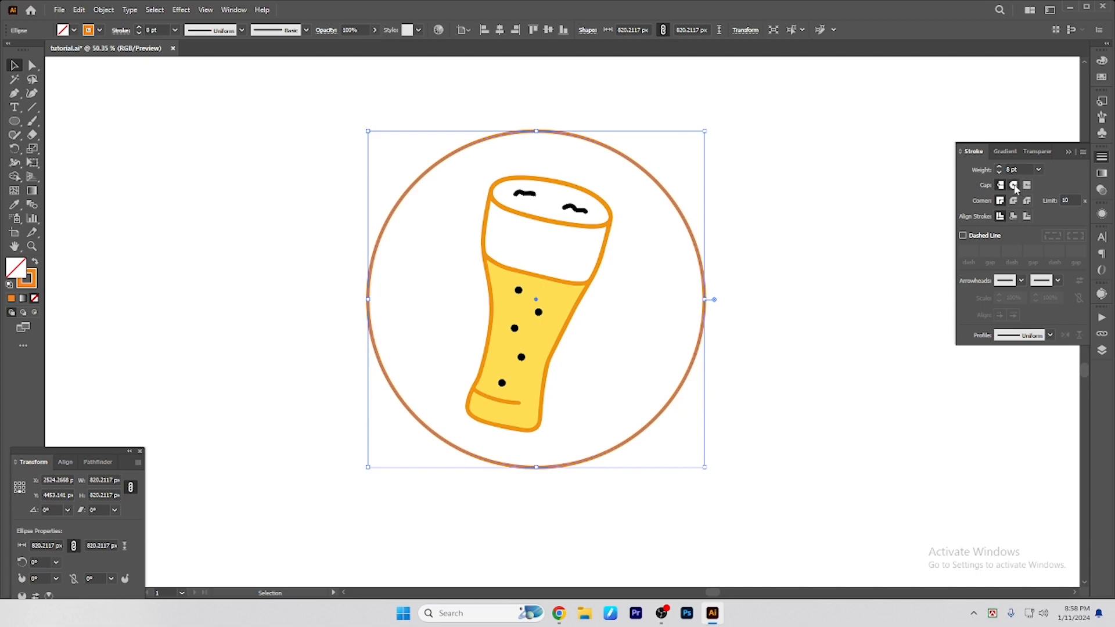
left_click(979, 241)
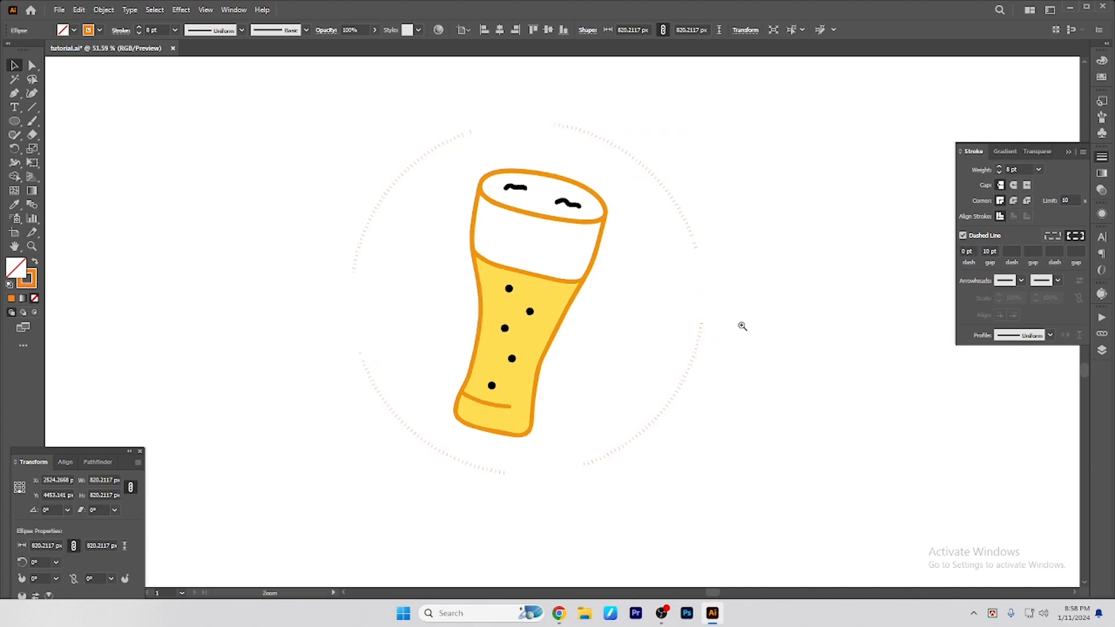
scroll(742, 324, "up", 2)
left_click(1015, 186)
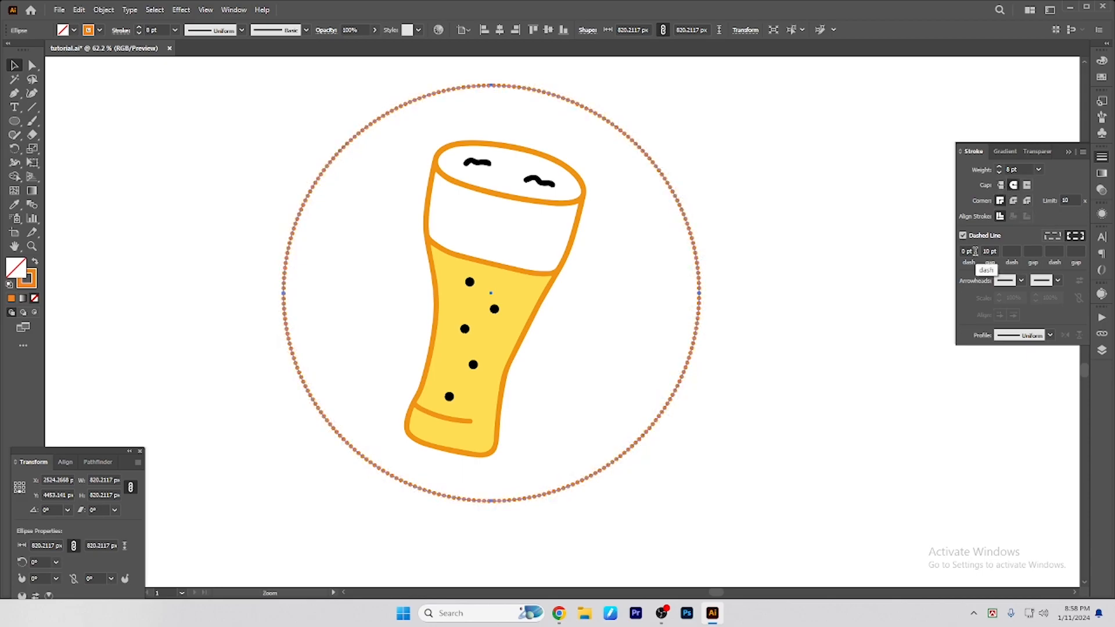
Step: Try gaps of 50 pt and 20 pt between the dots of the circle's dashed stroke
type("50")
key("Return")
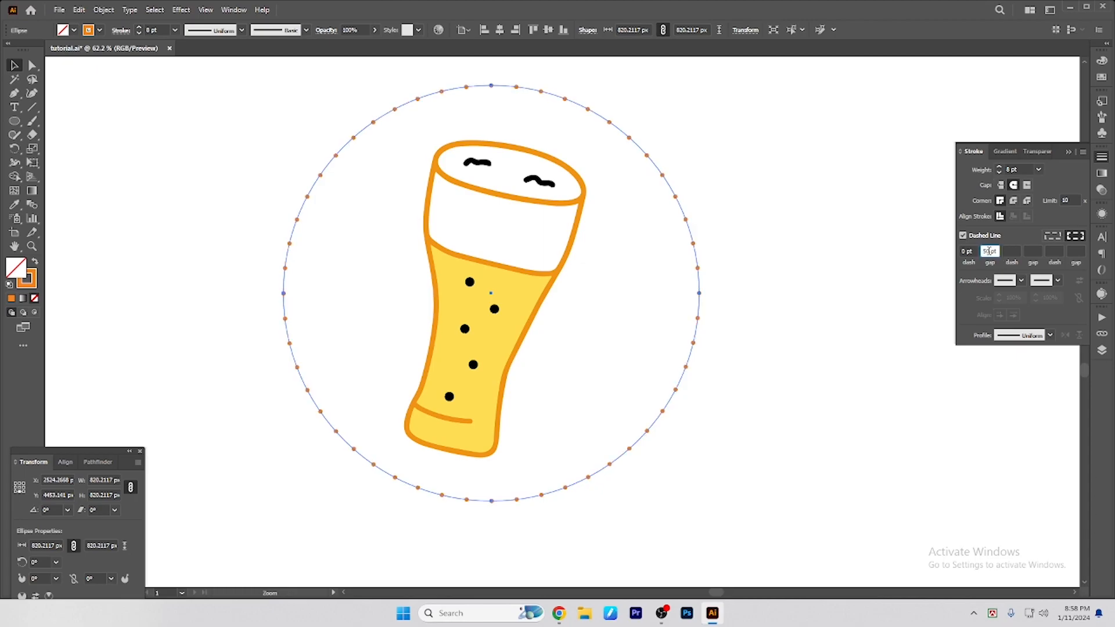
type("20")
key("Return")
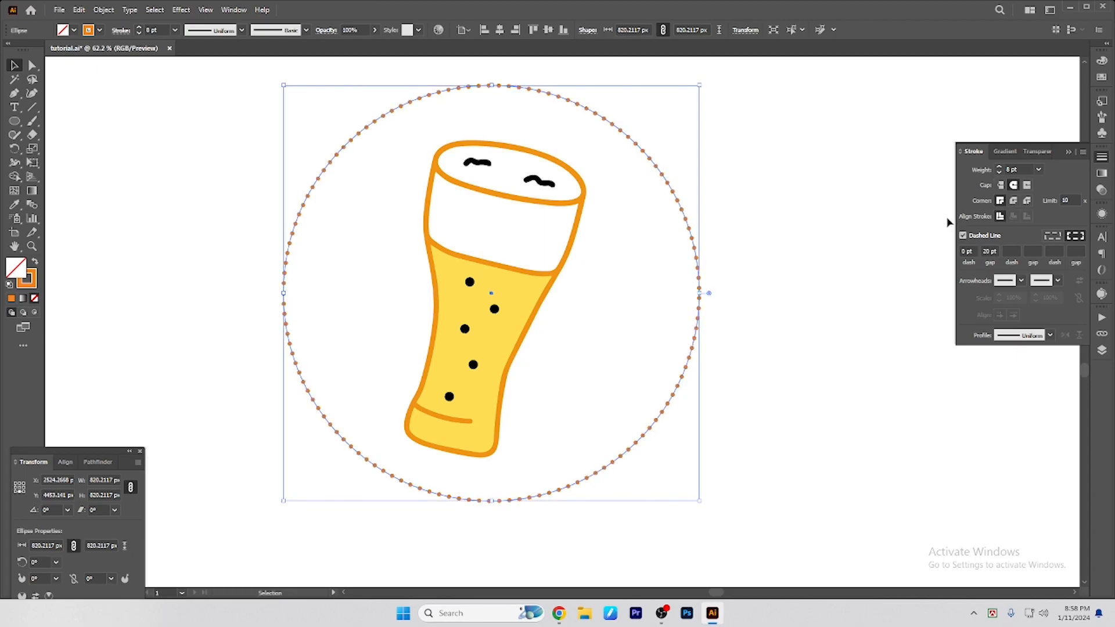
Step: Set the dotted circle's stroke weight to 18 pt and its dash gap to 30 pt
left_click(777, 324)
left_click_drag(752, 270, 702, 326)
left_click(700, 313)
type("18")
key("Return")
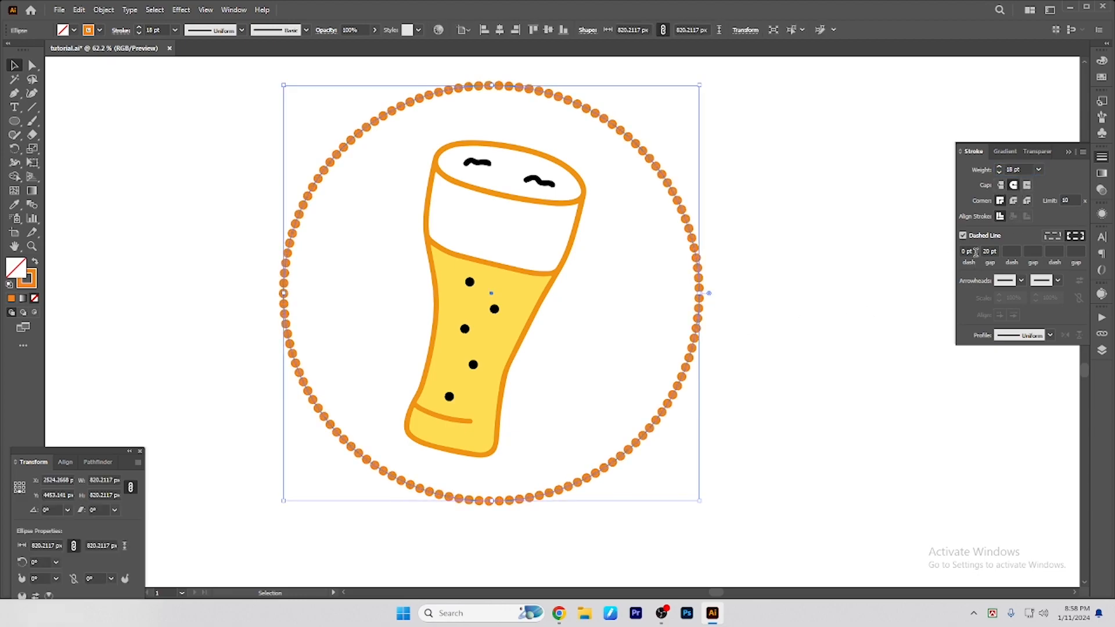
type("30")
key("Return")
left_click(882, 359)
Step: Move the taco illustration from the pasteboard into the dotted circle, beside the lower half of the beer glass
left_click_drag(768, 374, 859, 381)
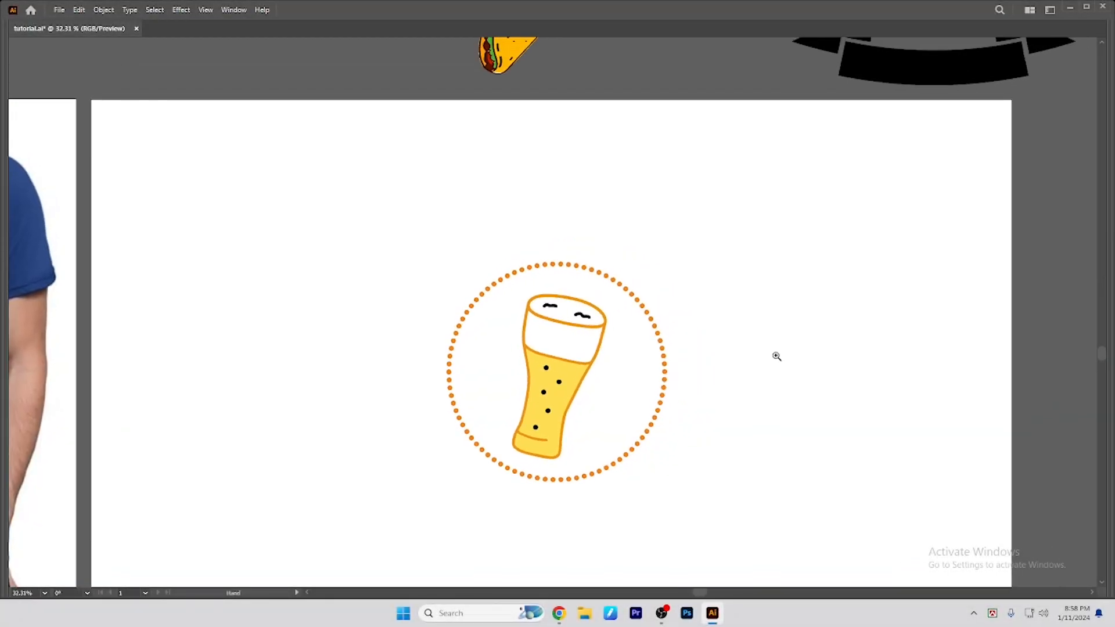
scroll(820, 294, "down", 2)
left_click_drag(584, 143, 633, 389)
scroll(642, 411, "up", 6)
left_click_drag(668, 298, 656, 302)
scroll(870, 436, "down", 1)
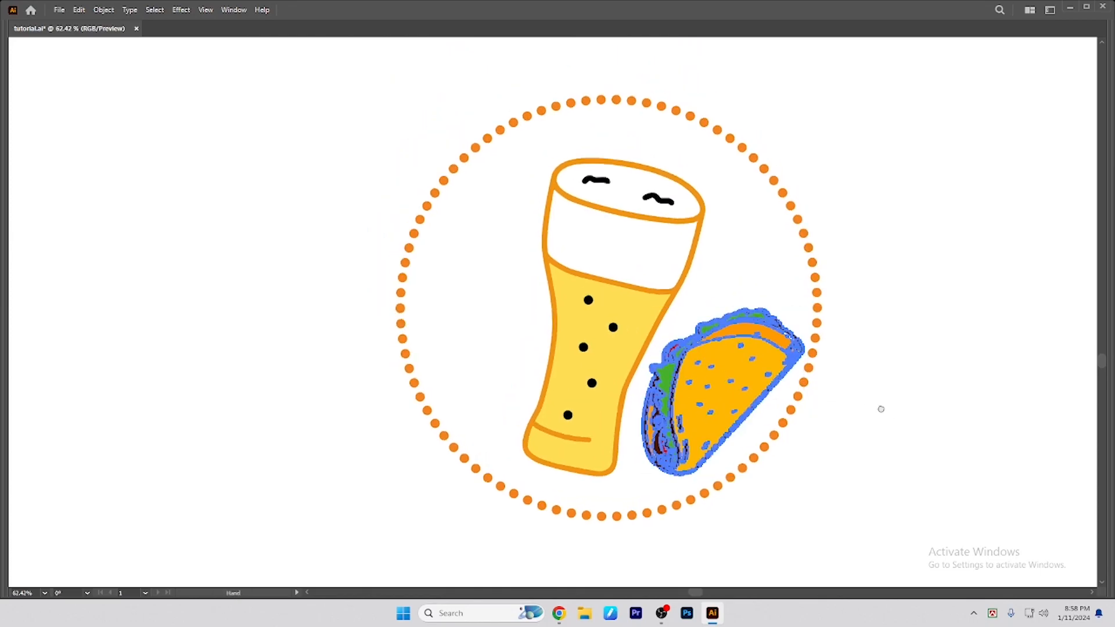
Step: Fill the space around the main glass inside the dotted circle with resized, rotated copies of the taco and beer glass
left_click(780, 327)
left_click_drag(780, 327, 537, 273)
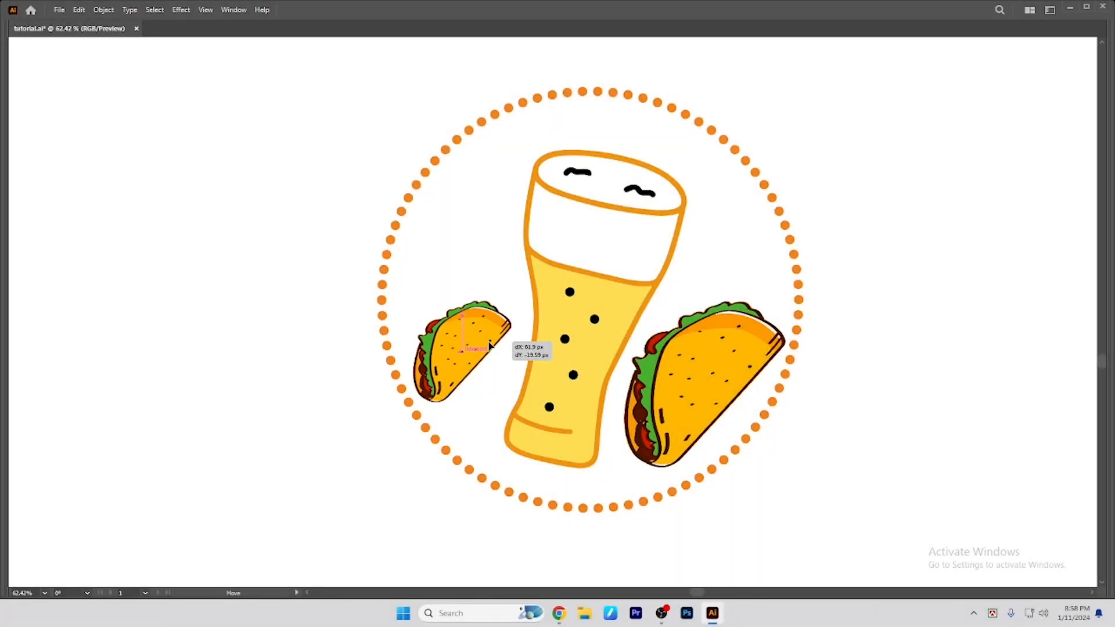
left_click(456, 360)
left_click_drag(488, 204, 473, 177)
left_click_drag(735, 238, 772, 233)
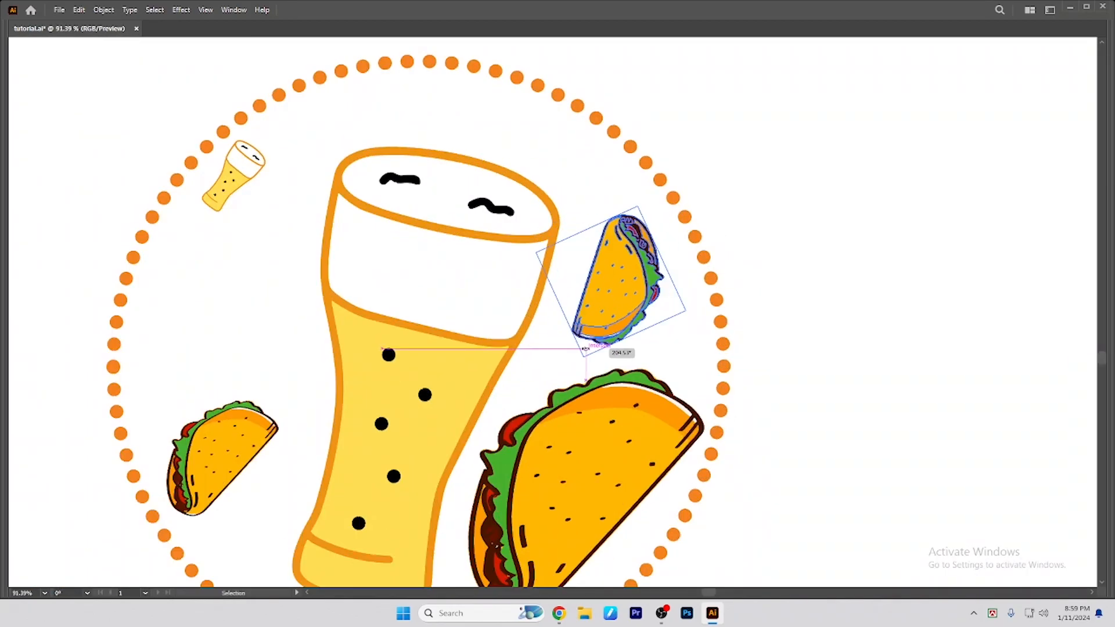
left_click_drag(585, 349, 702, 281)
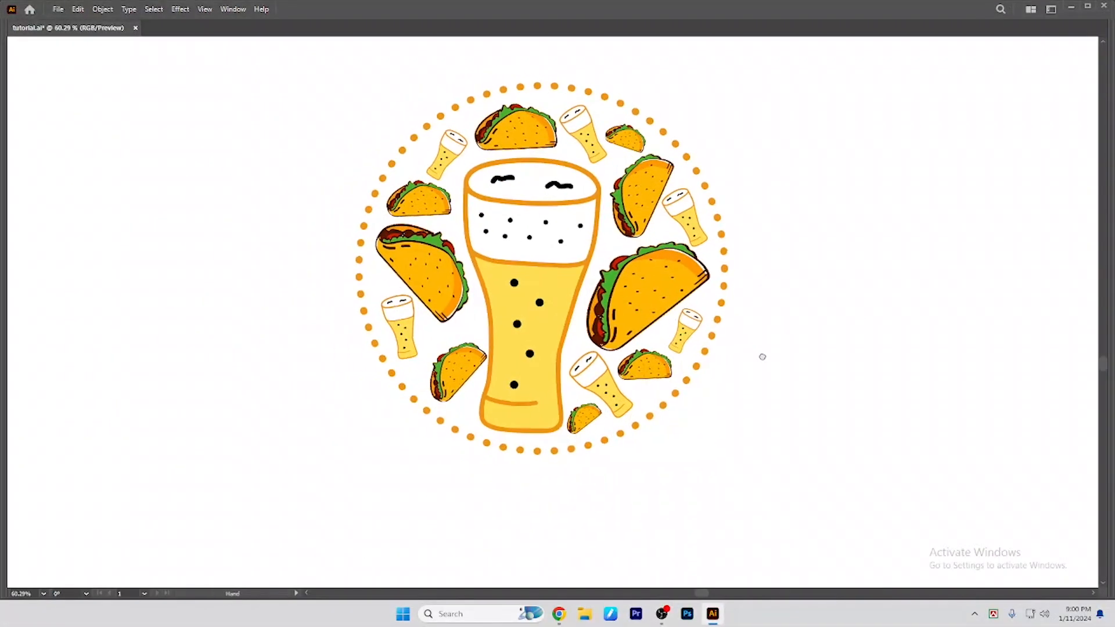
left_click_drag(763, 357, 781, 353)
left_click(656, 297)
left_click(822, 325)
left_click_drag(812, 318, 810, 321)
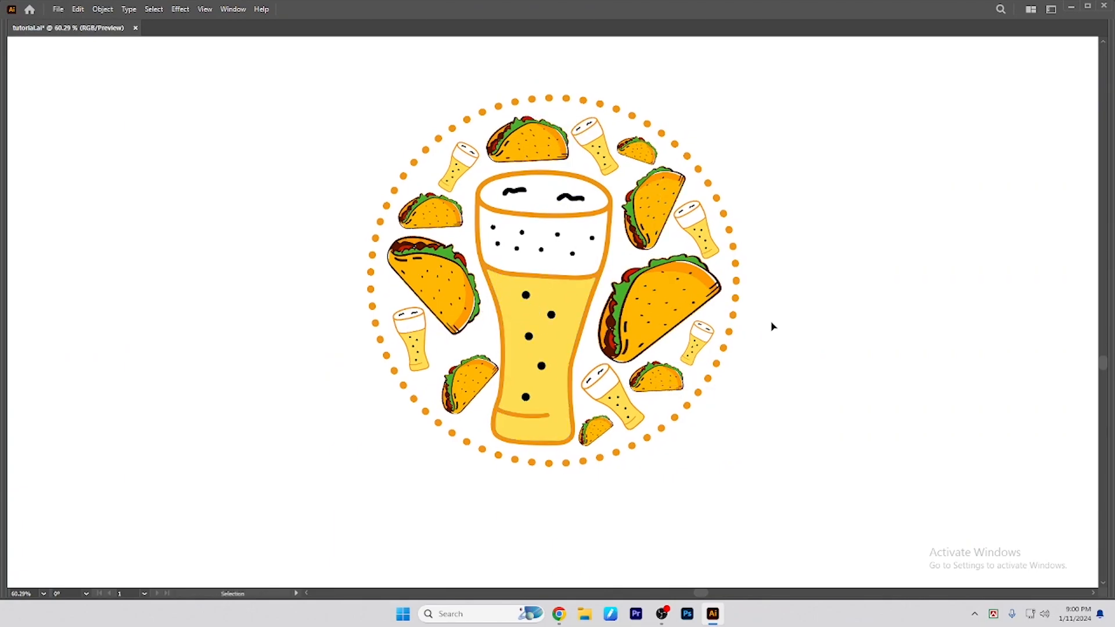
Step: Move the black ribbon banner onto the artboard across the dotted circle's lower edge, scaled down slightly
scroll(746, 326, "down", 5)
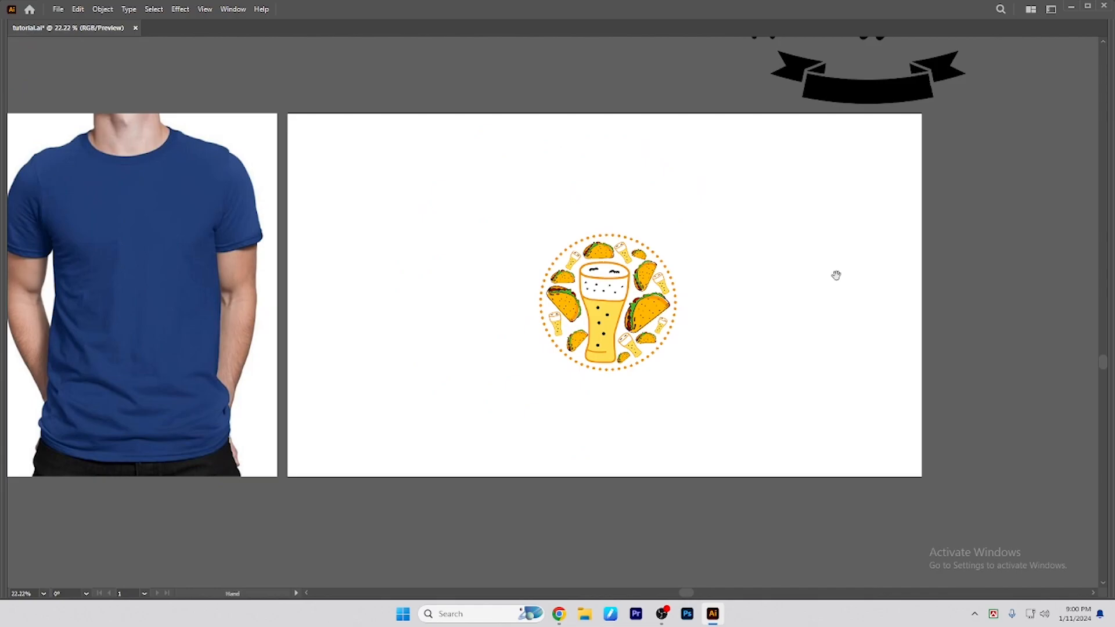
left_click_drag(762, 336, 743, 327)
left_click_drag(782, 140, 571, 420)
scroll(524, 447, "up", 4)
left_click_drag(771, 382, 753, 376)
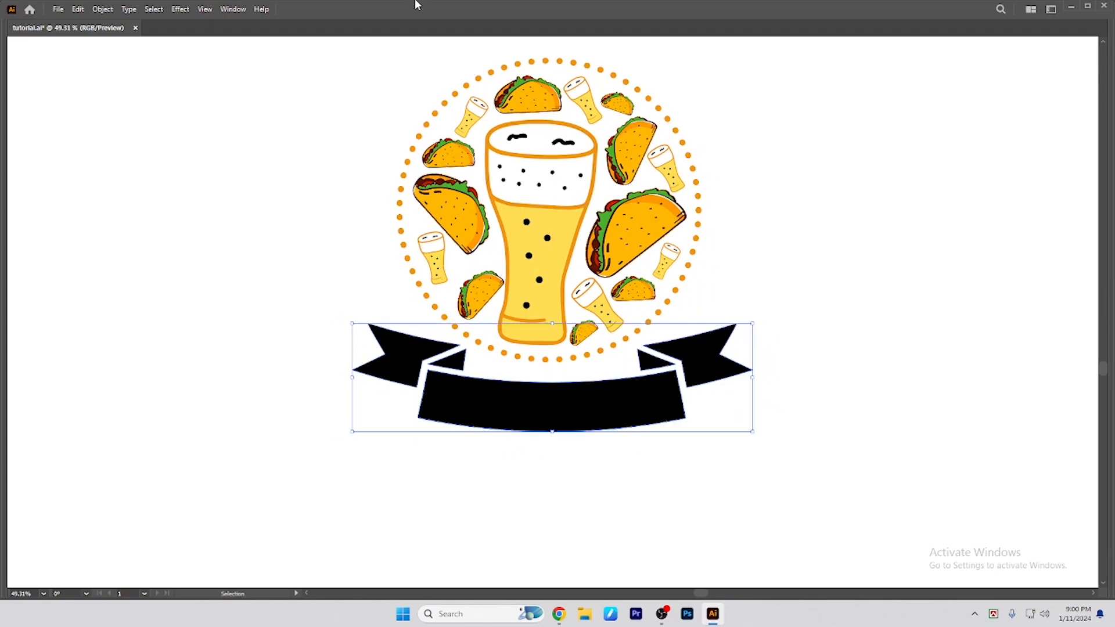
Step: Group the dotted circle with all its glasses and tacos, leaving the ribbon banner out
left_click_drag(372, 65, 759, 485)
left_click(647, 419, "shift")
key("ctrl+g")
Step: Centre the ribbon banner horizontally on the grouped circle artwork, using the artwork as the key object
left_click(616, 405, "shift")
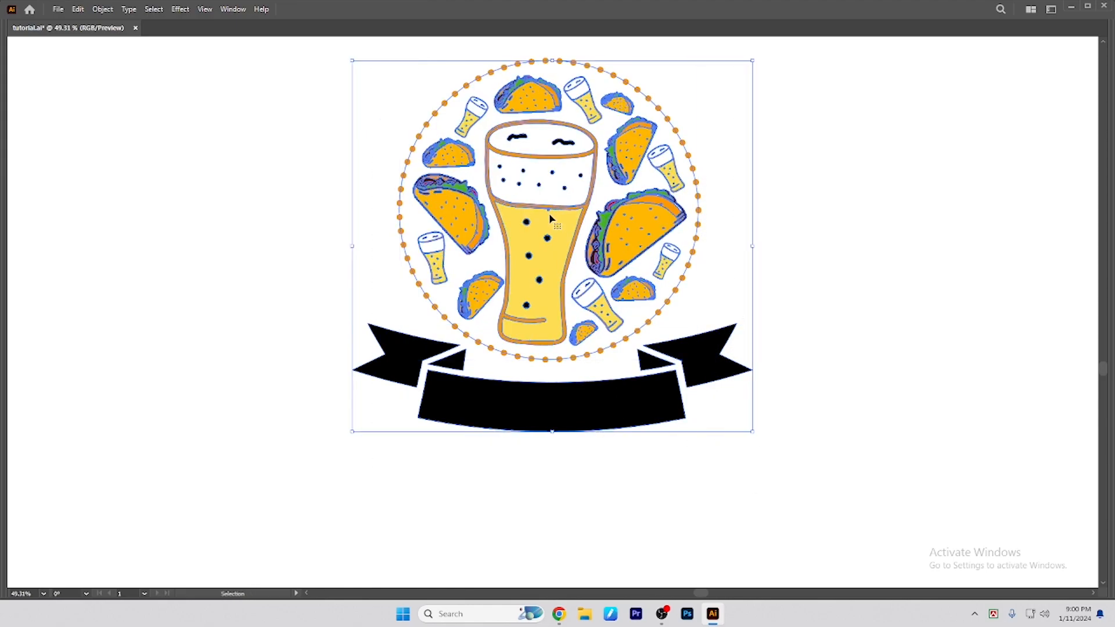
left_click(483, 275)
key("ctrl+F10")
key("Tab")
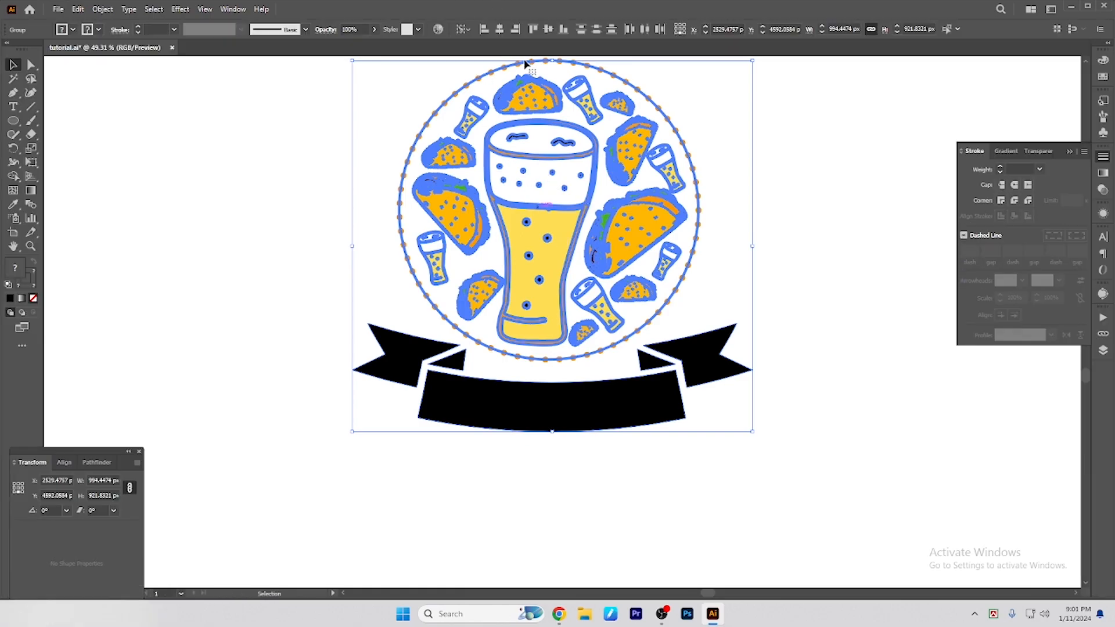
left_click(498, 30)
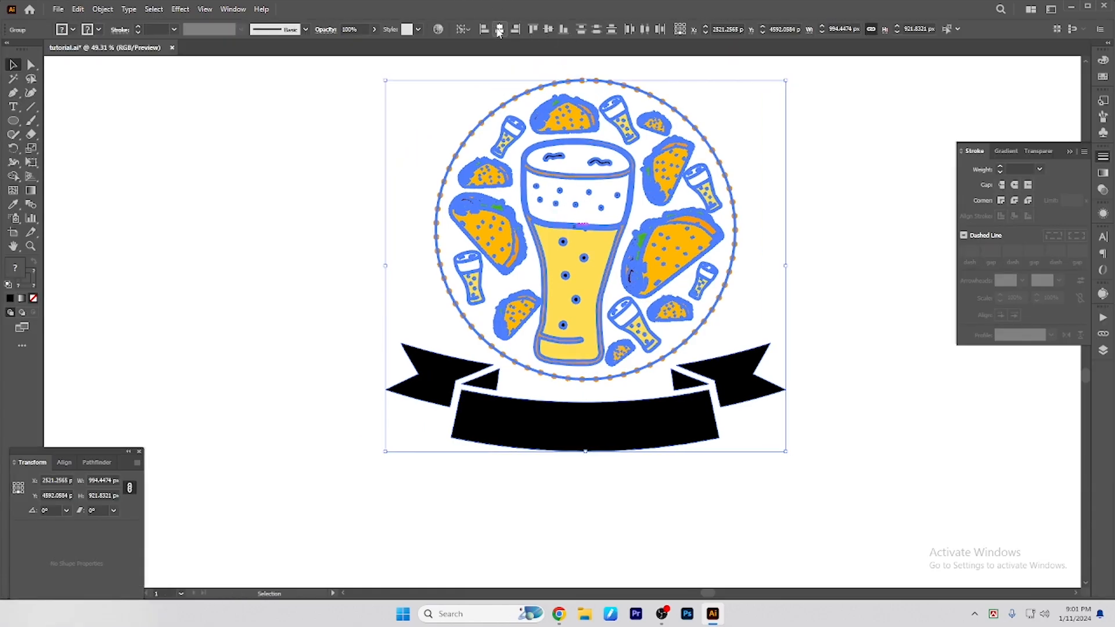
Step: Recolour the black ribbon banner orange by sampling the main beer glass's outline
left_click(852, 405)
key("Tab")
scroll(811, 391, "up", 2)
left_click_drag(811, 391, 857, 410)
key("a")
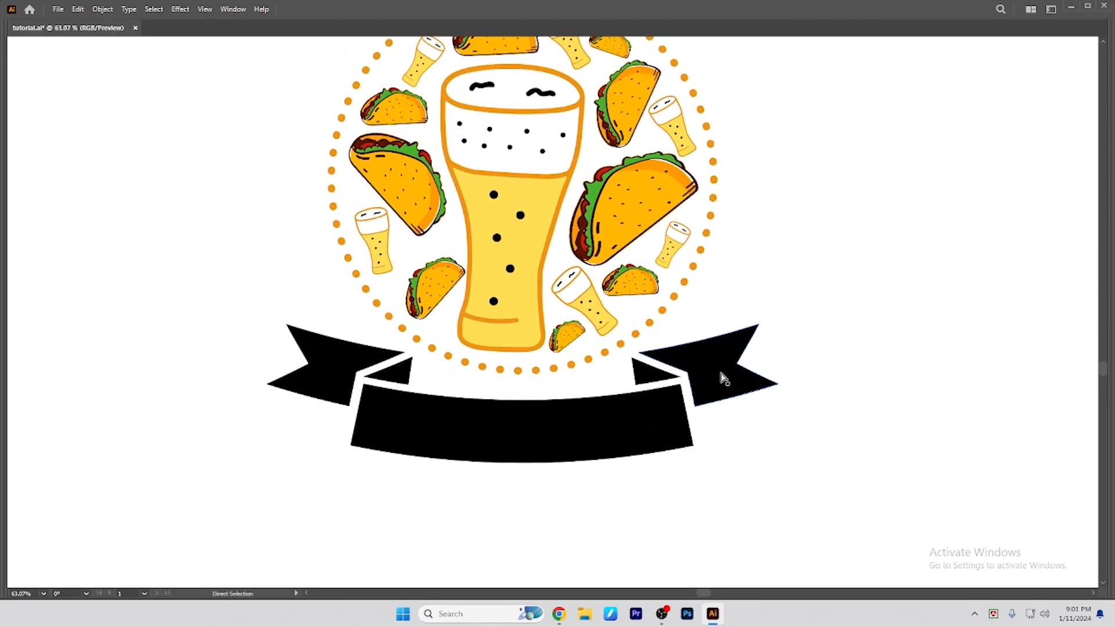
key("v")
left_click(740, 390)
key("i")
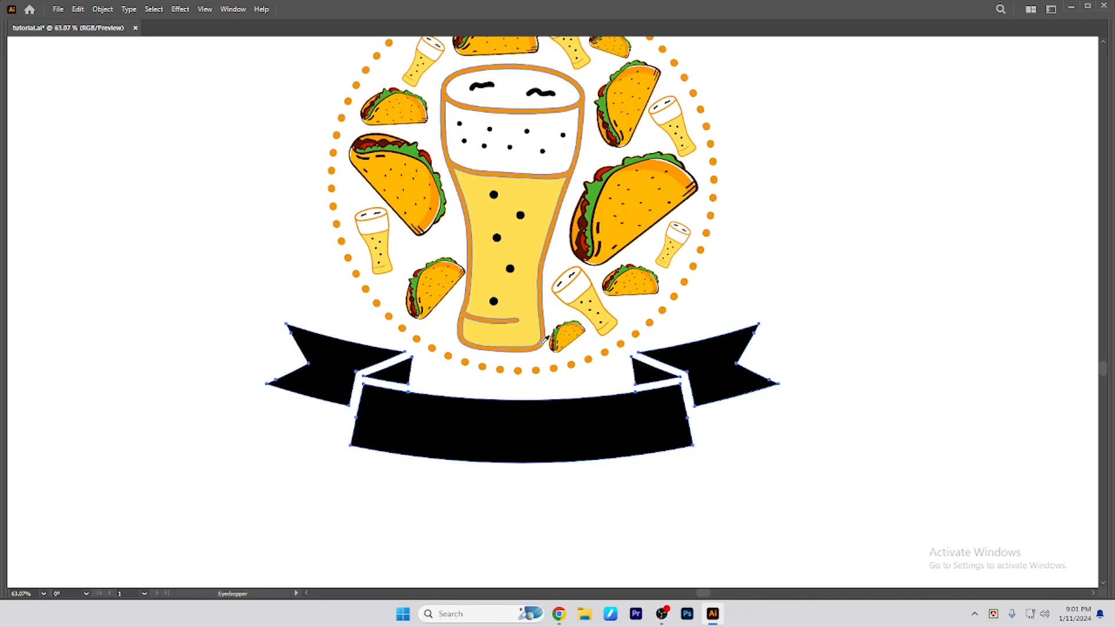
left_click(526, 332)
key("v")
Step: Bring the "Hour Work" text from the pasteboard to just beneath the ribbon banner
left_click(813, 342)
left_click_drag(831, 334, 813, 319)
left_click_drag(813, 319, 715, 331)
left_click_drag(842, 261, 820, 250)
left_click_drag(819, 250, 649, 384)
left_click_drag(713, 117, 647, 525)
left_click_drag(464, 474, 592, 357)
left_click_drag(592, 357, 720, 356)
left_click_drag(860, 494, 732, 393)
left_click_drag(767, 396, 331, 471)
left_click_drag(709, 477, 553, 463)
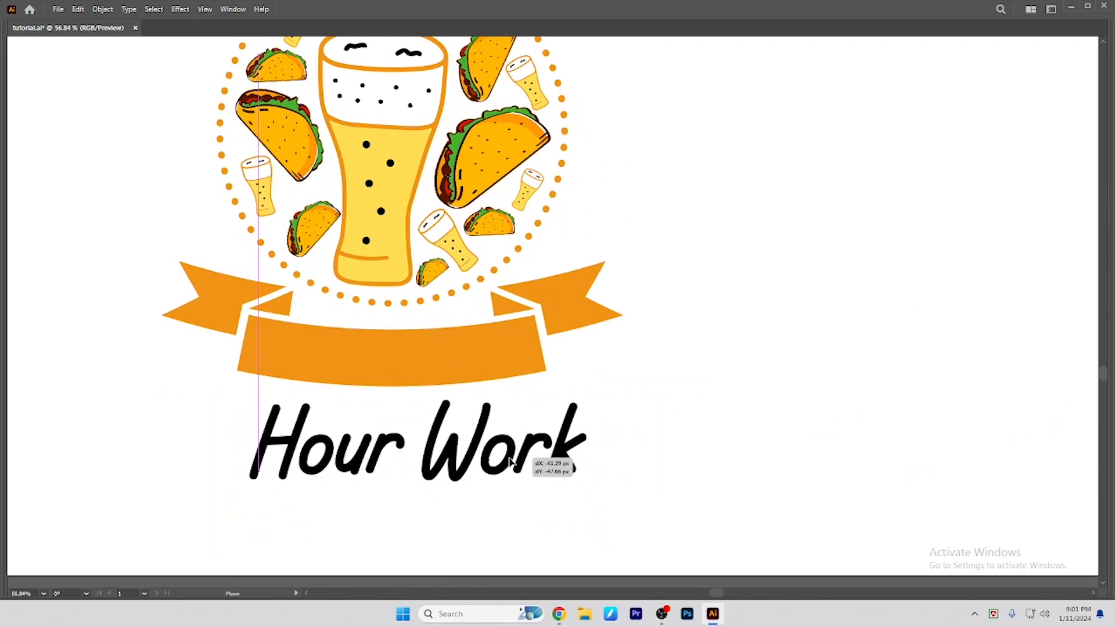
scroll(630, 453, "up", 3)
left_click_drag(625, 446, 609, 451)
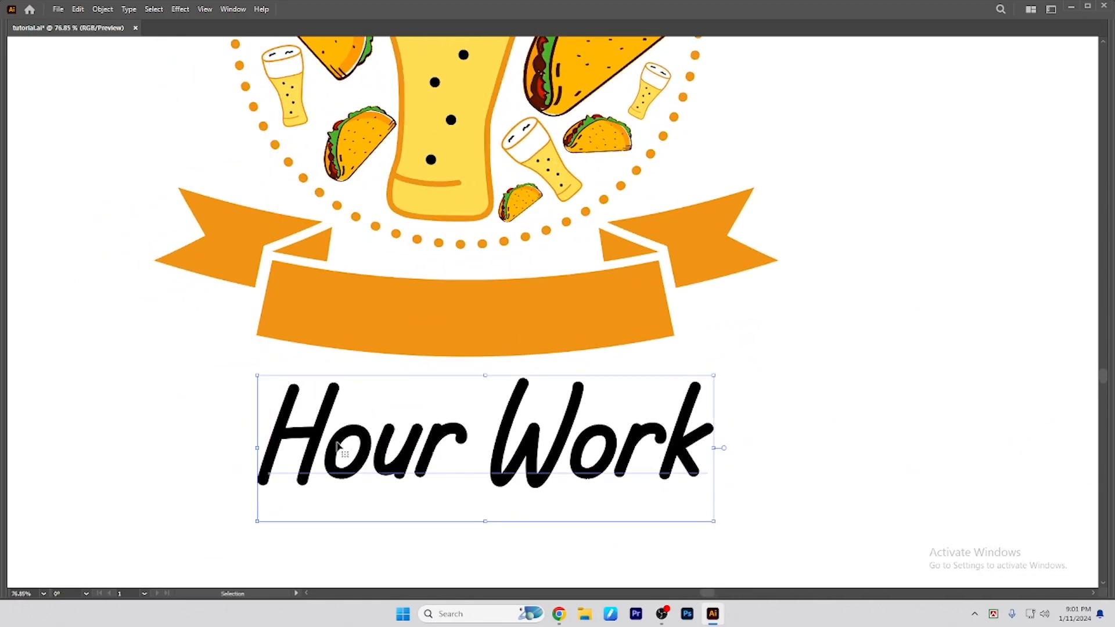
Step: Place a spare duplicate of the "Hour Work" text off to the side of the artwork
left_click_drag(319, 437, 946, 167)
left_click_drag(633, 450, 633, 446)
left_click_drag(717, 439, 615, 439)
left_click_drag(532, 442, 552, 427)
Step: Set the font of the "Hour Work" text beneath the ribbon to Harrington Bold
key("Tab")
left_click(424, 27)
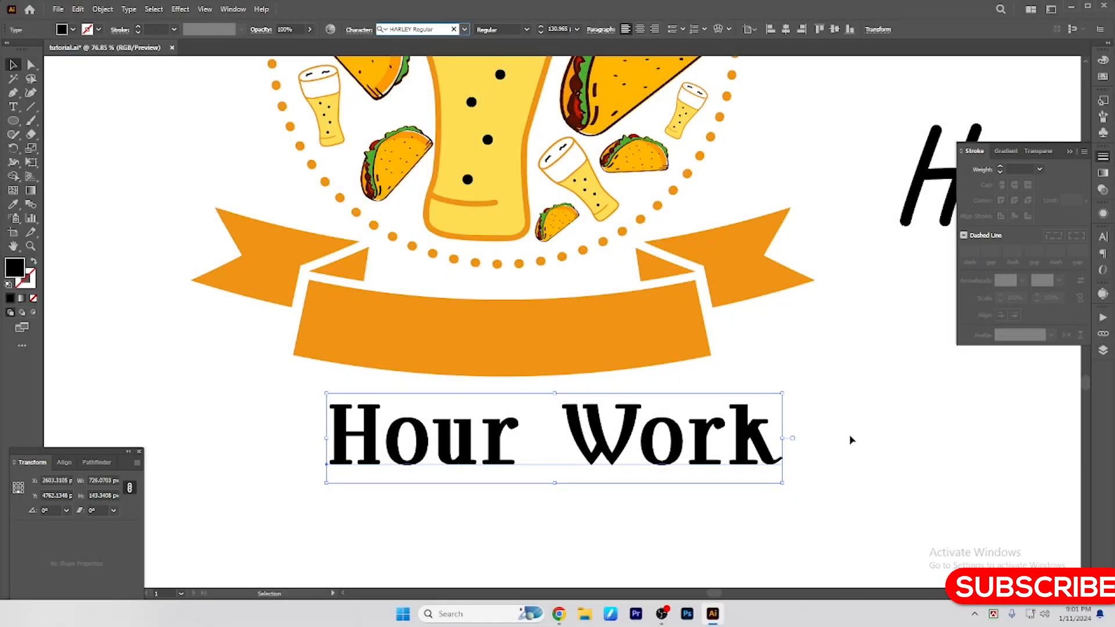
key("Down")
key("Down")
key("Down")
key("Down")
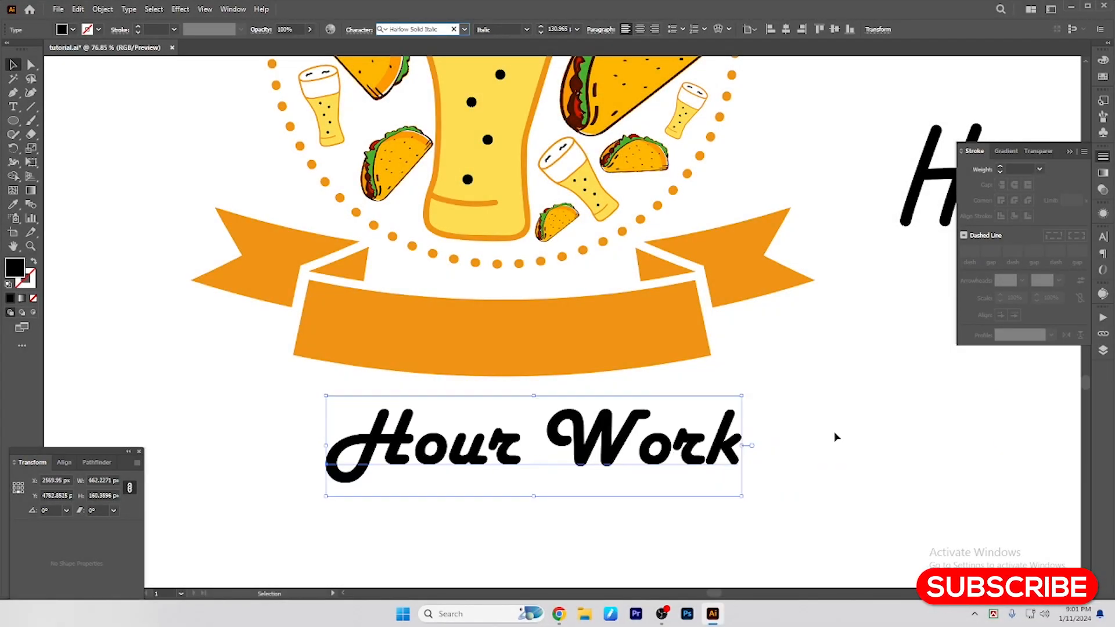
key("Down")
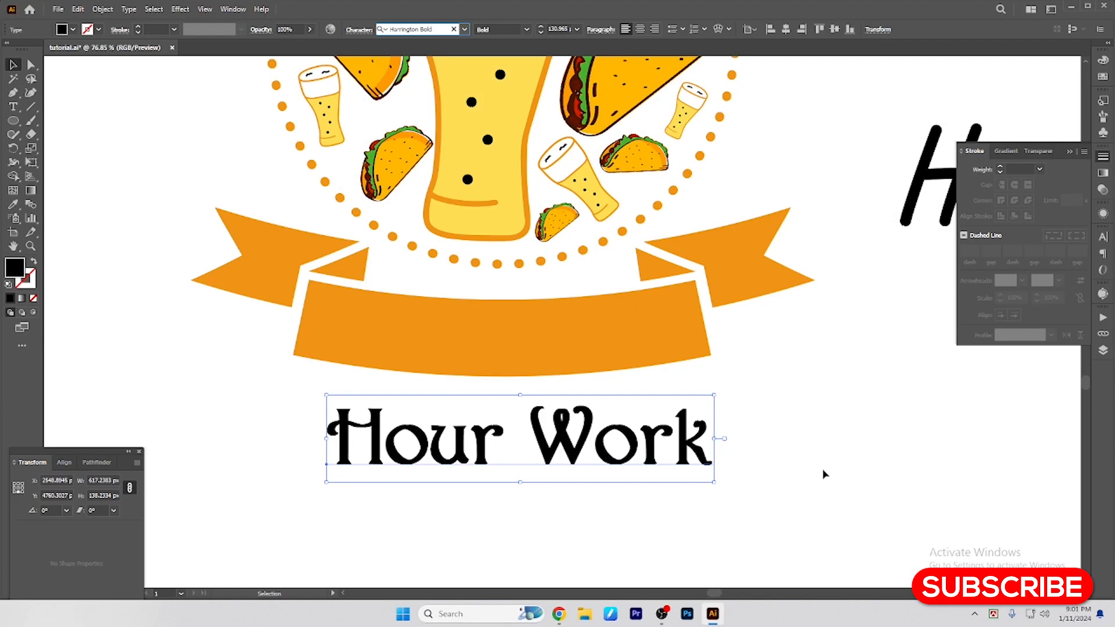
left_click(823, 475)
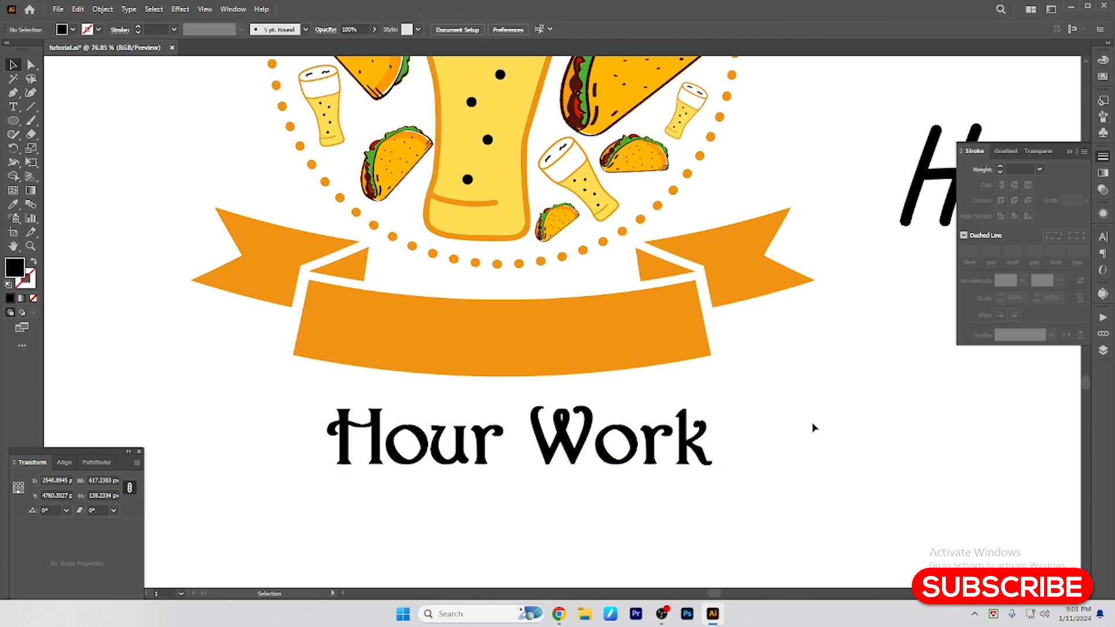
Step: Scale the "Hour Work" text down slightly and place it in front of the ribbon's central panel
left_click_drag(700, 407, 648, 358)
key("ctrl+shift+bracketright")
scroll(626, 335, "up", 1)
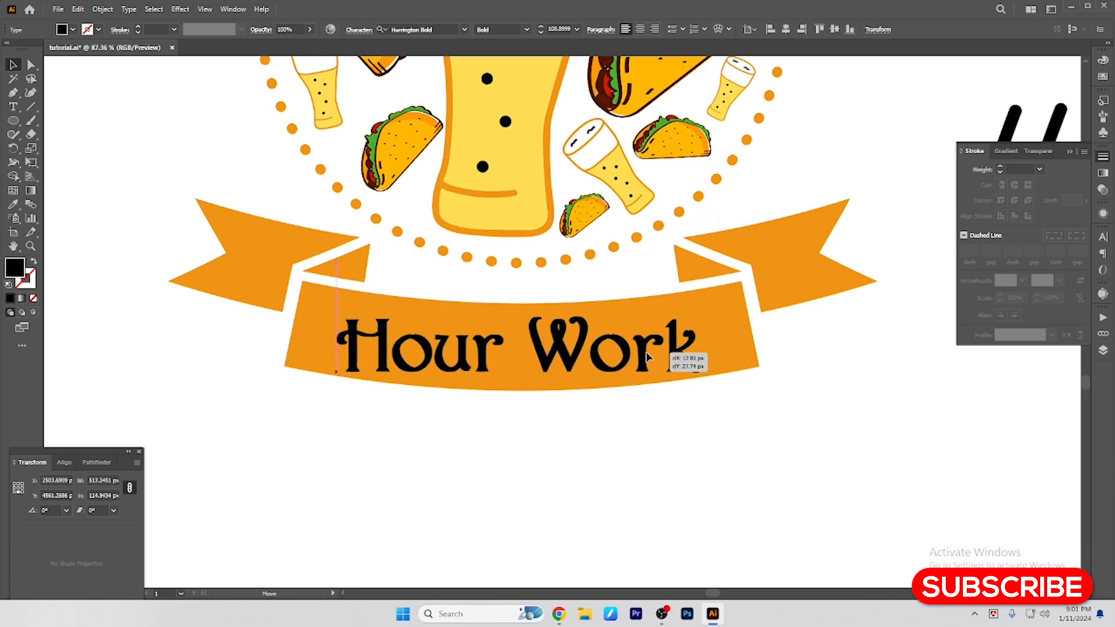
key("ctrl+alt+shift+w")
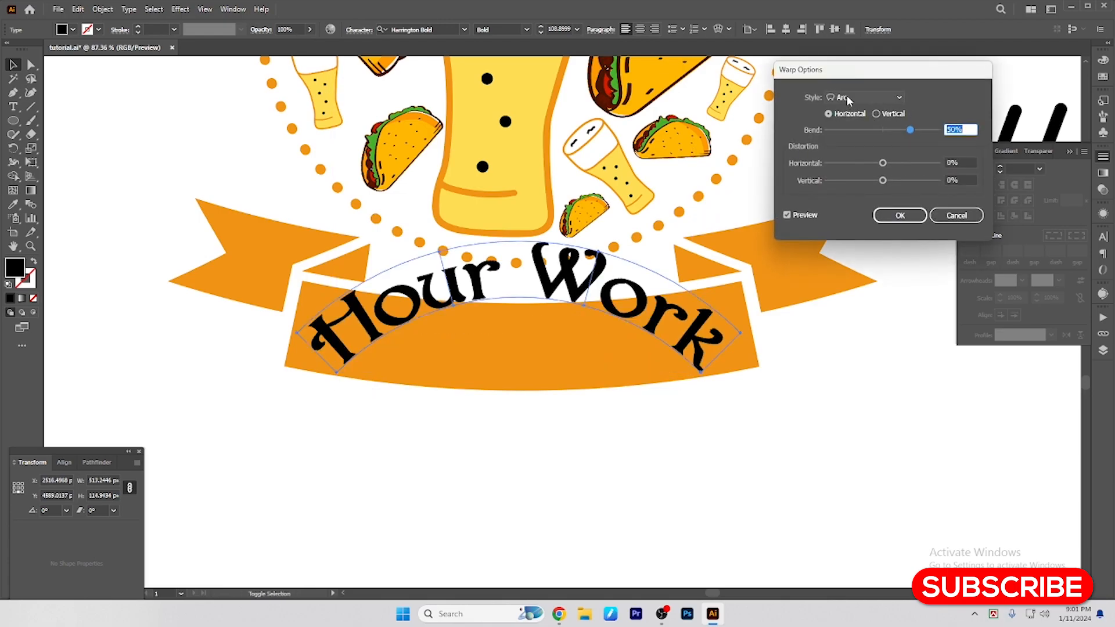
key("Escape")
left_click(180, 8)
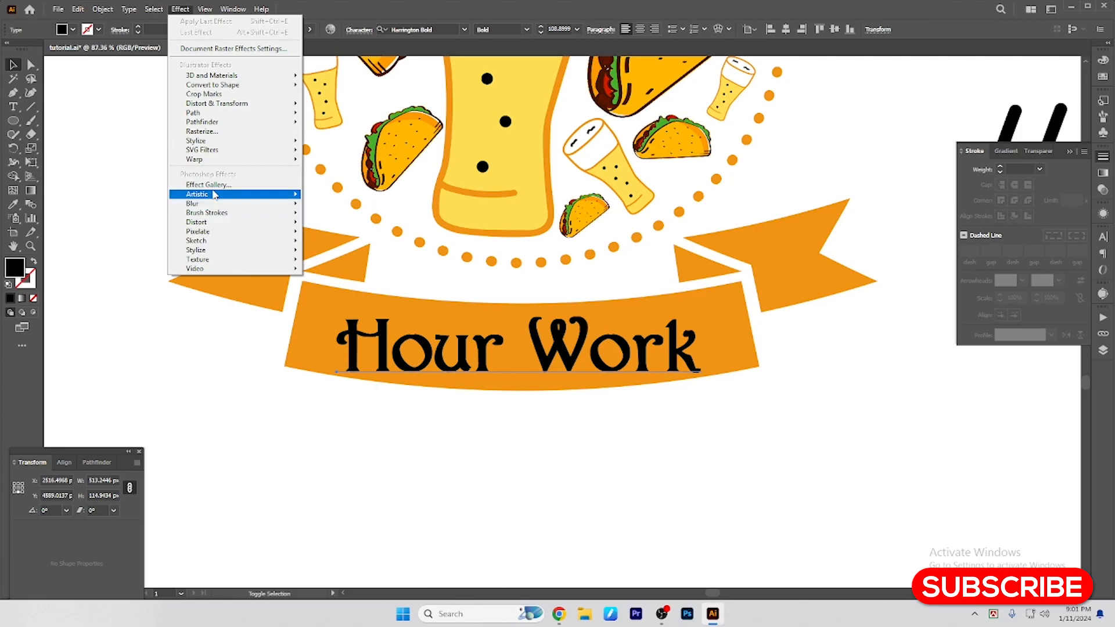
mouse_move(199, 159)
left_click(321, 160)
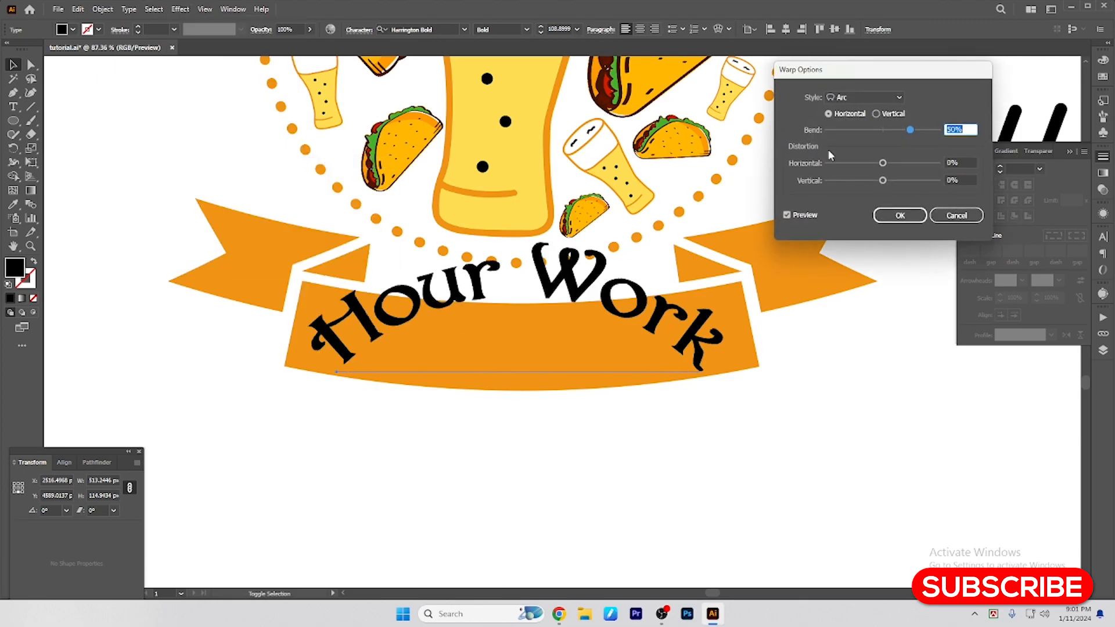
left_click_drag(881, 132, 875, 131)
key("Escape")
Step: Raise the "Hour Work" text slightly and apply a horizontal Arc envelope warp with a -15% bend
scroll(541, 453, "up", 1)
left_click_drag(556, 351, 556, 342)
key("ctrl+alt+shift+w")
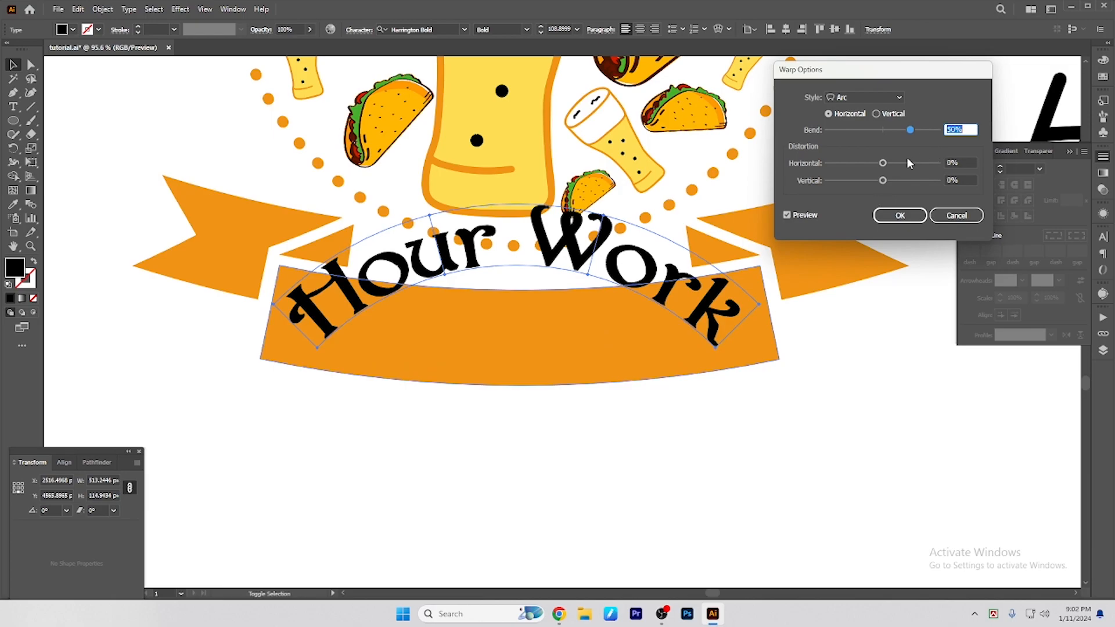
left_click_drag(871, 133, 876, 132)
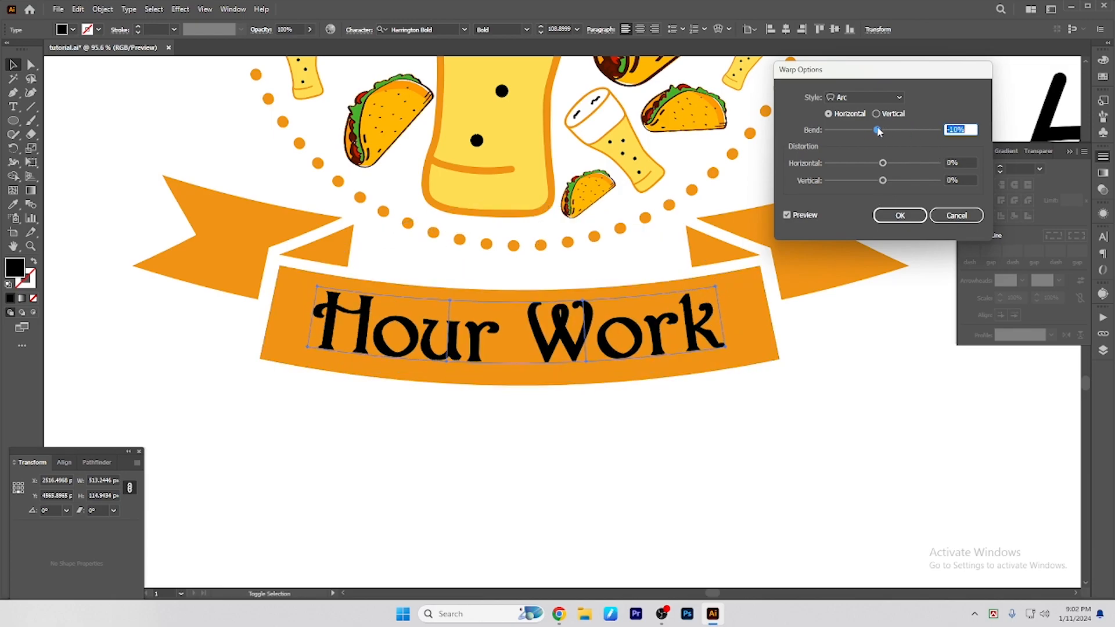
left_click_drag(876, 128, 876, 128)
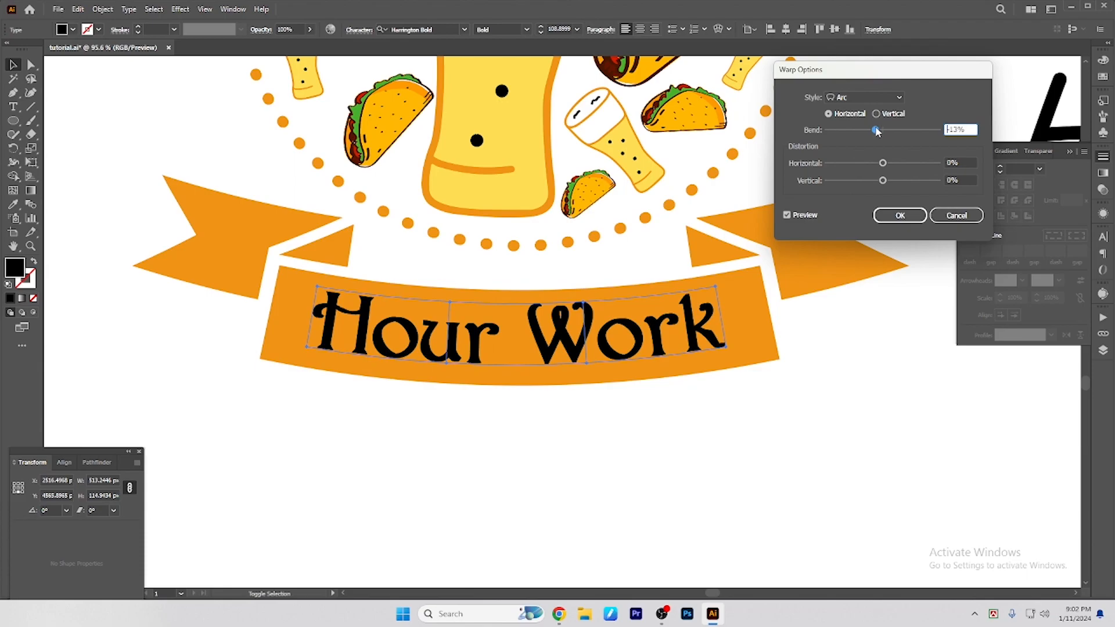
double_click(973, 128)
type("-15")
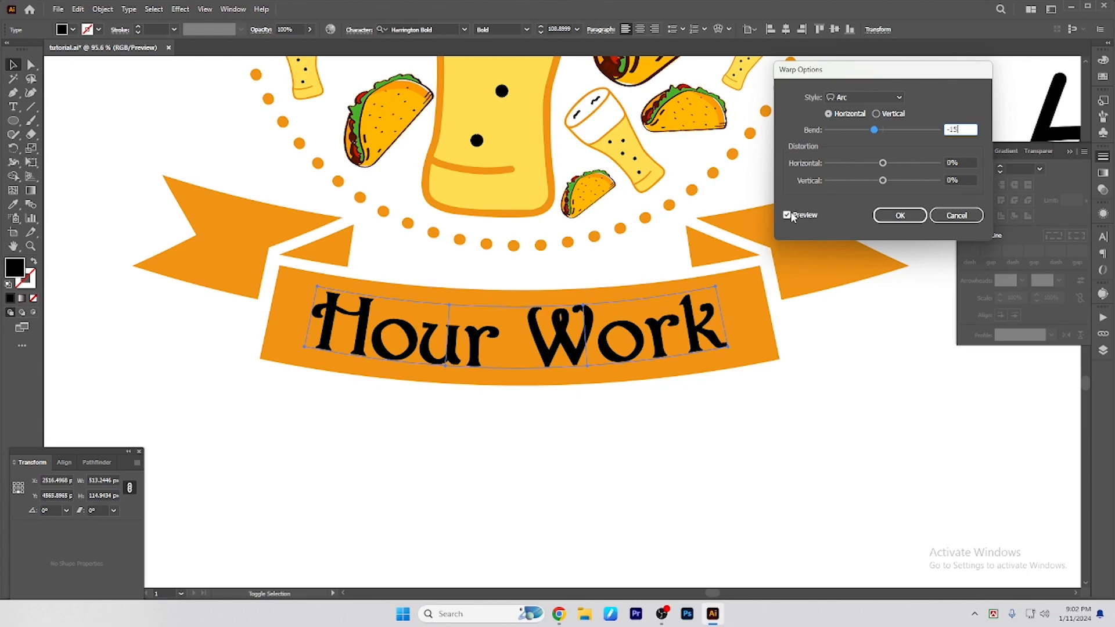
key("Return")
Step: Enlarge the warped "Hour Work" text to fill the ribbon's central panel and nudge it into place
scroll(590, 410, "up", 1)
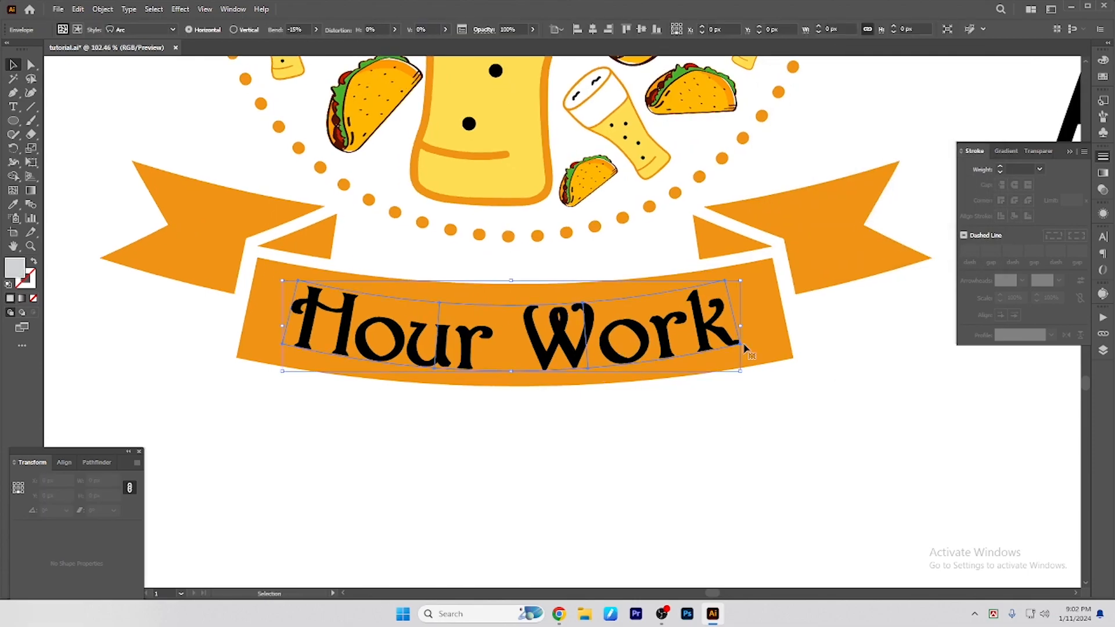
left_click_drag(740, 325, 772, 328)
key("shift+Up")
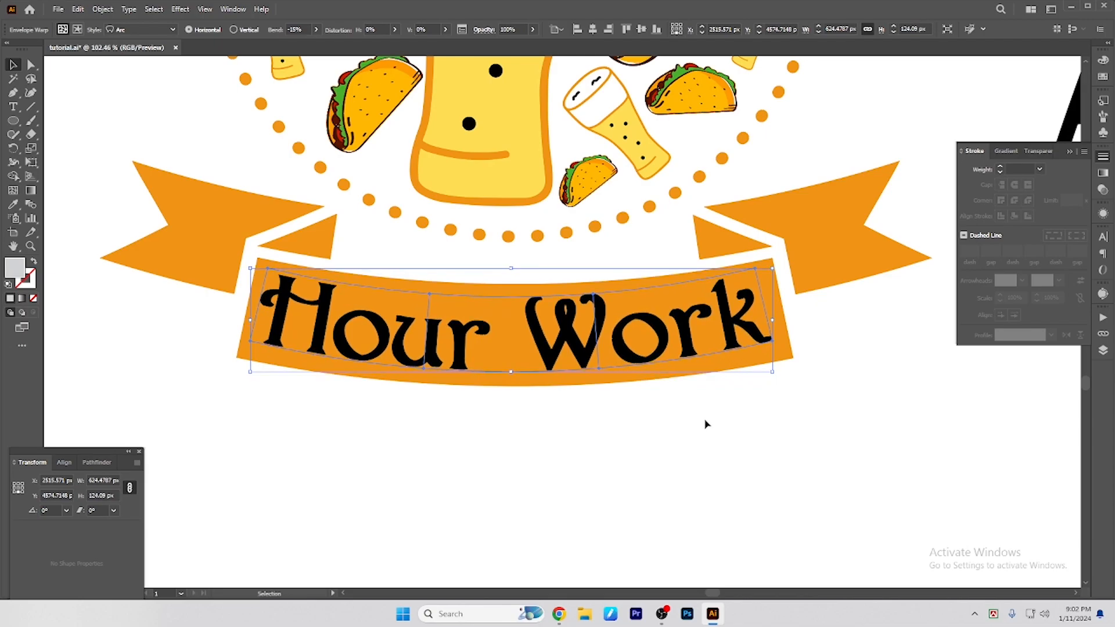
key("Right")
key("Right")
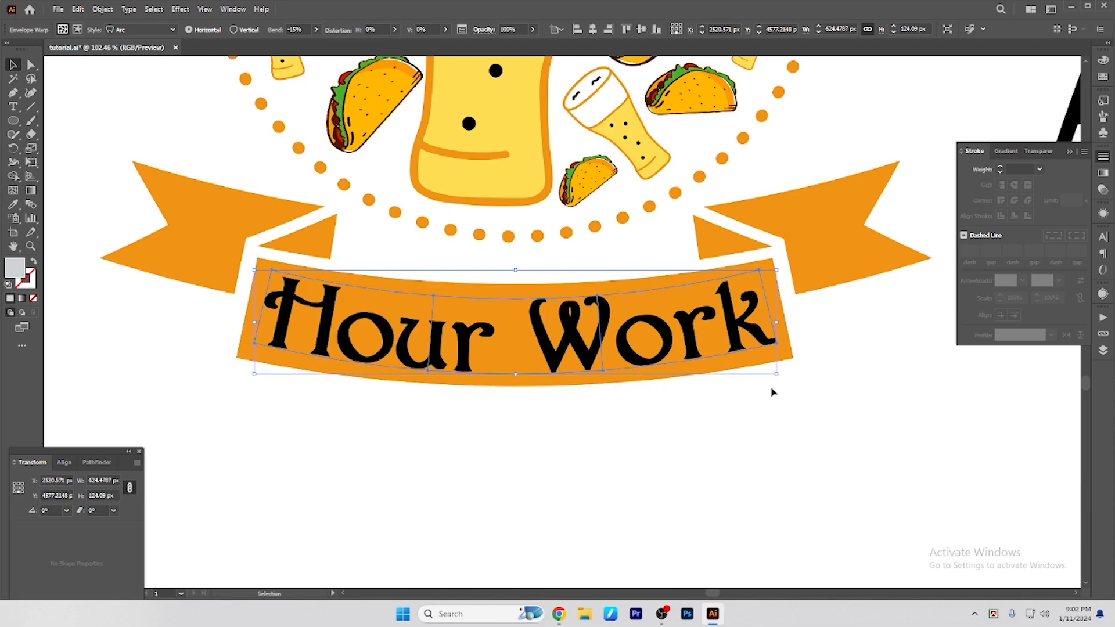
left_click(825, 403)
Step: Delete the spare copy of the "Hour Work" text beside the artwork
left_click_drag(735, 424, 668, 428)
left_click_drag(763, 431, 682, 451)
key("Tab")
left_click_drag(707, 413, 720, 411)
left_click_drag(720, 411, 656, 404)
left_click_drag(687, 335, 954, 336)
key("Delete")
left_click_drag(686, 338, 816, 357)
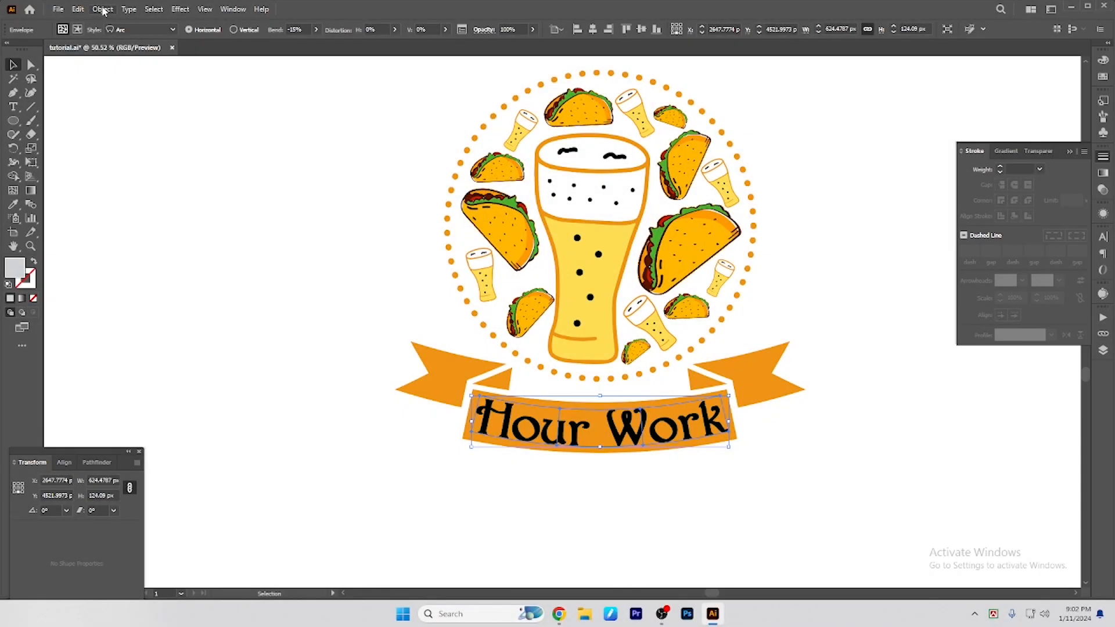
Step: Expand the warped "Hour Work" text into plain shapes
left_click(102, 9)
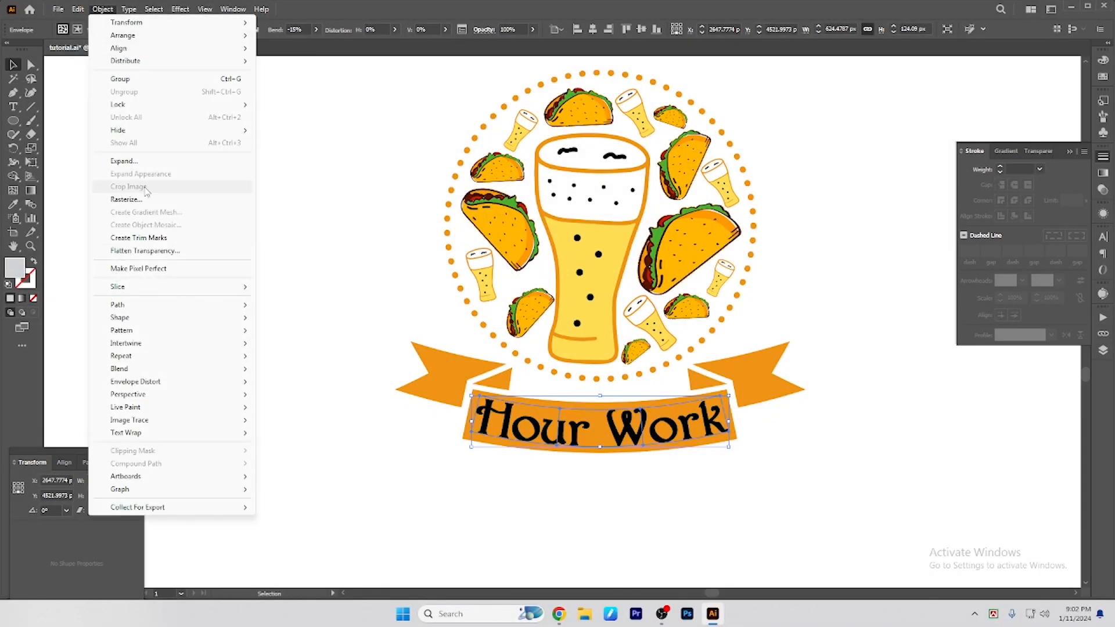
left_click(124, 161)
key("Return")
left_click(868, 443)
key("Tab")
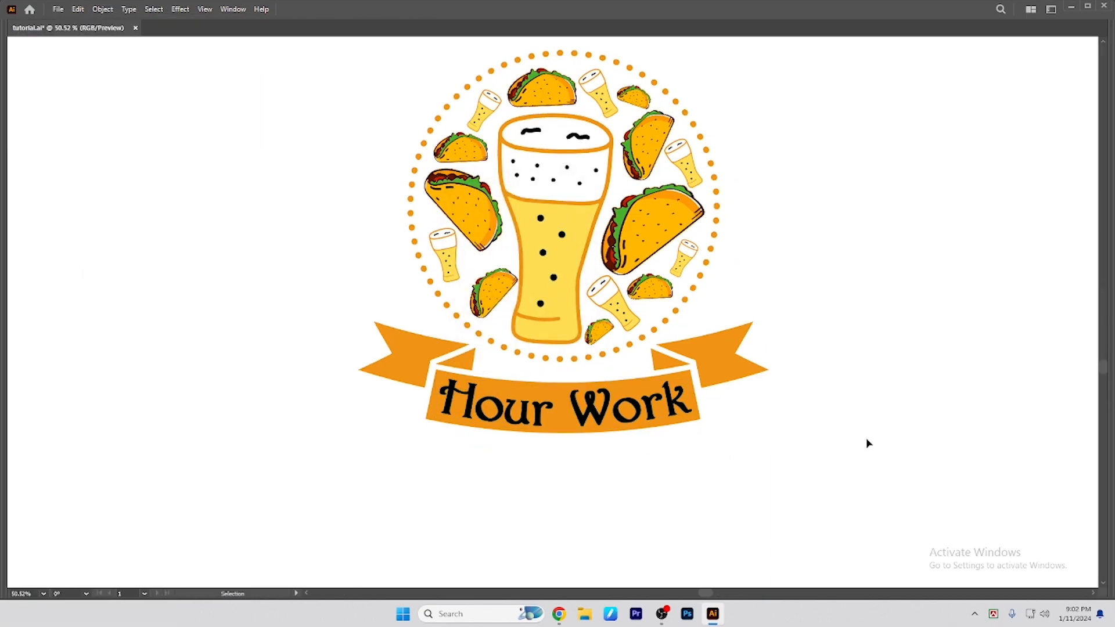
Step: Centre the expanded "Hour Work" lettering horizontally on the ribbon banner, using the ribbon as the key object
scroll(769, 422, "up", 1)
left_click_drag(854, 428, 910, 429)
left_click(712, 399)
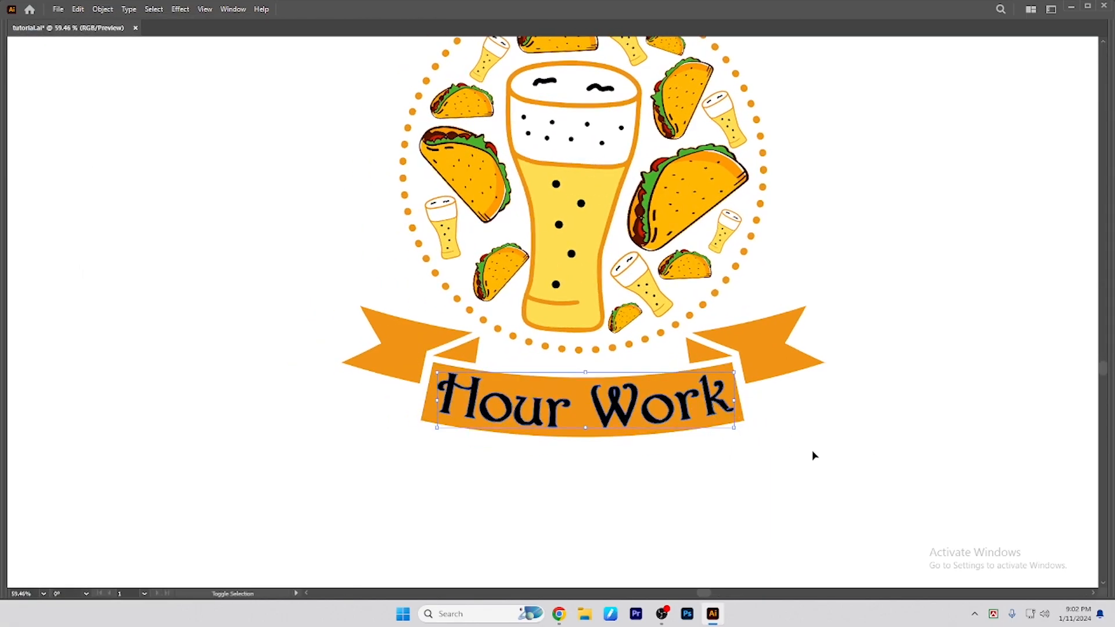
scroll(819, 456, "down", 3)
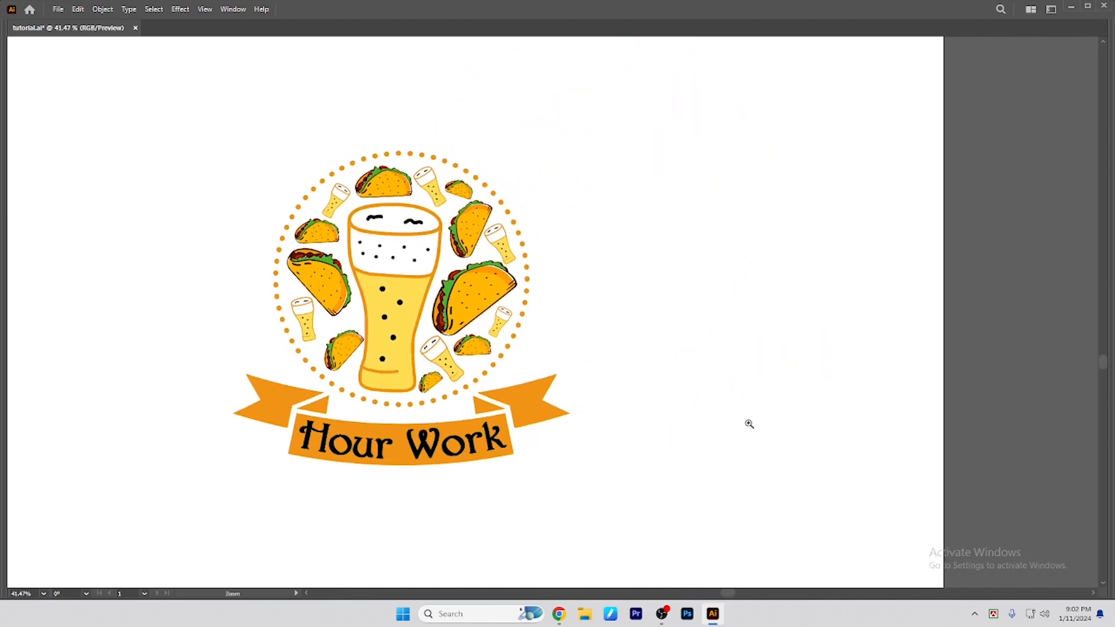
key("ctrl+a")
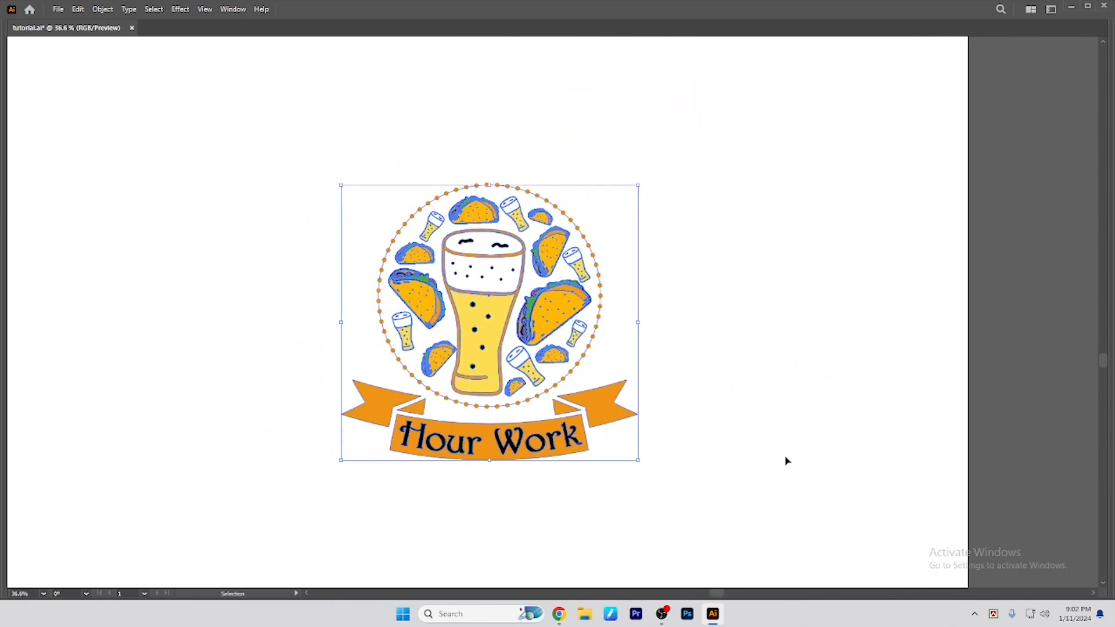
left_click(787, 461)
key("Tab")
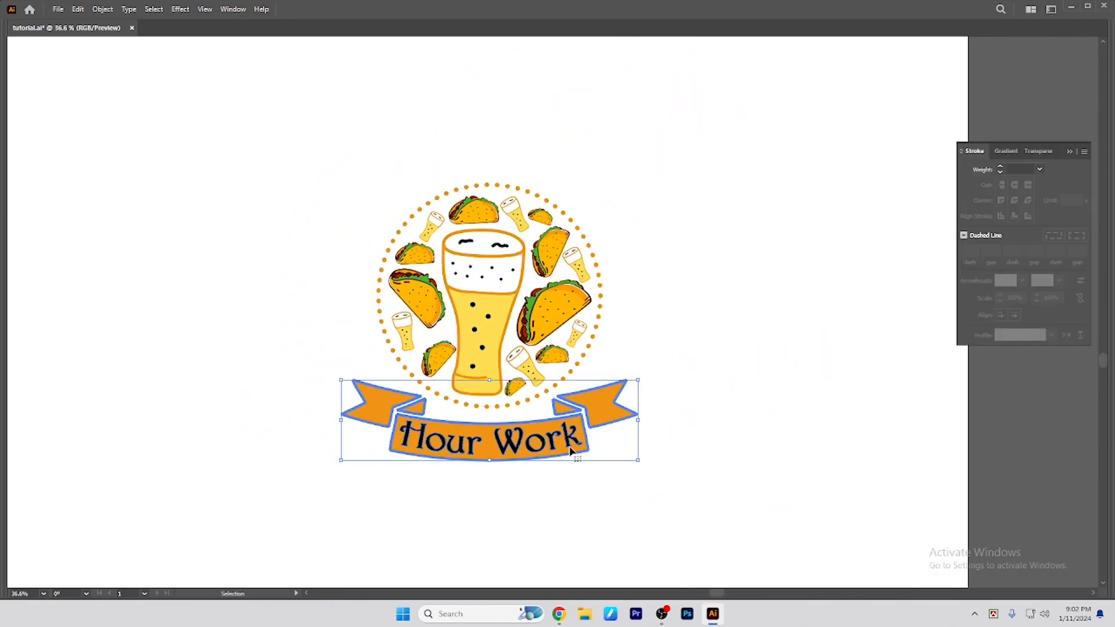
key("Tab")
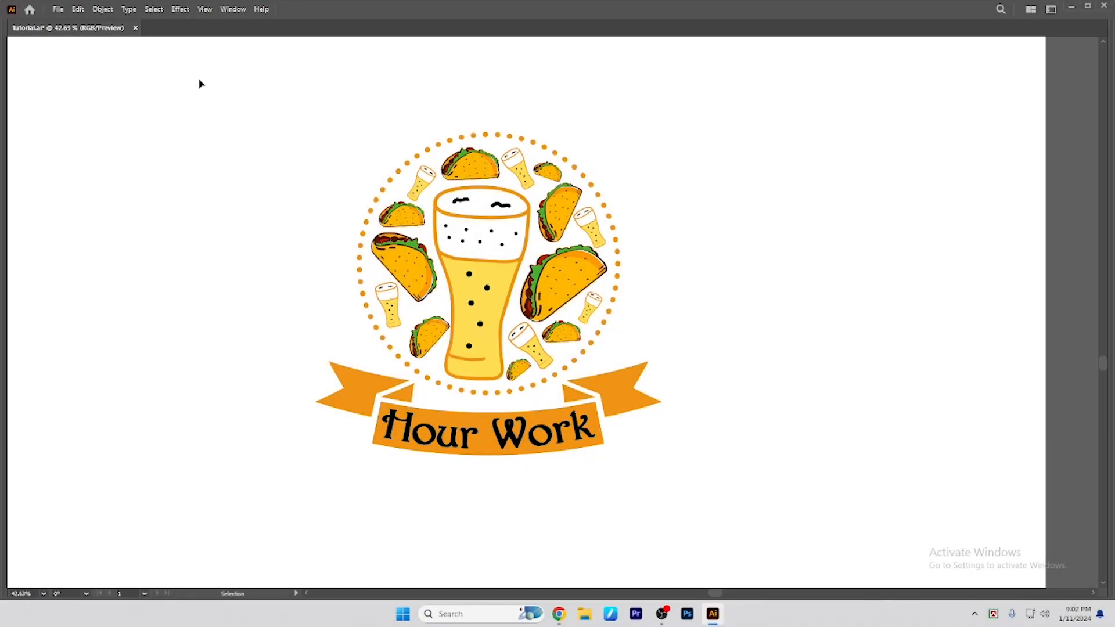
Step: Resize the artboard holding the beer-and-taco design to 1920 × 1080 px
left_click_drag(199, 84, 808, 510)
key("a")
left_click(788, 475)
key("ctrl+space")
left_click_drag(742, 444, 631, 401)
left_click_drag(571, 359, 629, 362)
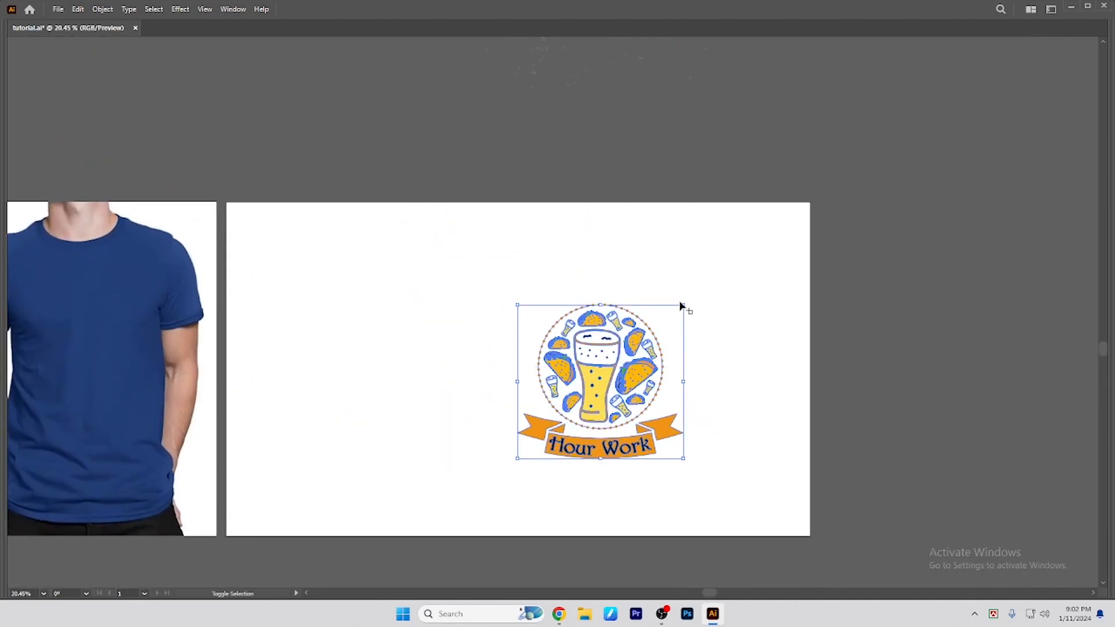
key("shift+o")
key("Tab")
key("ctrl+a")
type("1920")
key("Tab")
type("1")
key("Return")
key("v")
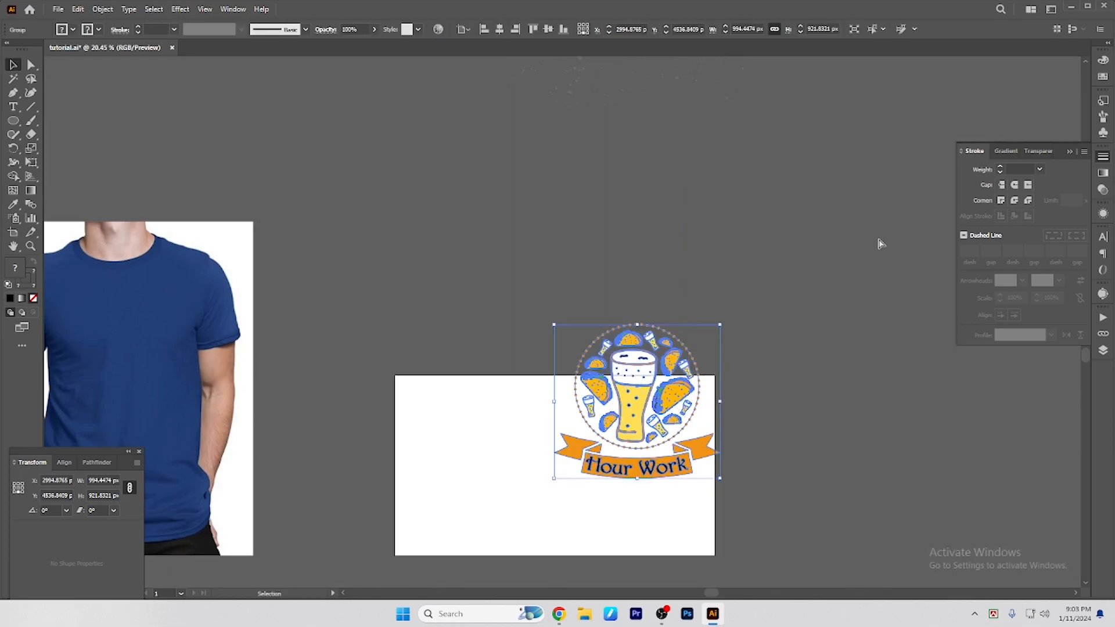
Step: Move the complete design fully inside the right half of the resized artboard
left_click(879, 244)
scroll(831, 444, "up", 1)
left_click_drag(831, 444, 849, 421)
key("Tab")
scroll(647, 467, "up", 1)
left_click_drag(647, 467, 802, 366)
left_click_drag(779, 278, 758, 398)
left_click_drag(796, 309, 762, 308)
left_click_drag(614, 308, 614, 314)
Step: Draw a black rectangle of 1920 × 1080 px and centre it horizontally and vertically on the artboard
key("m")
left_click(394, 312)
type("1080")
key("Return")
key("v")
key("Tab")
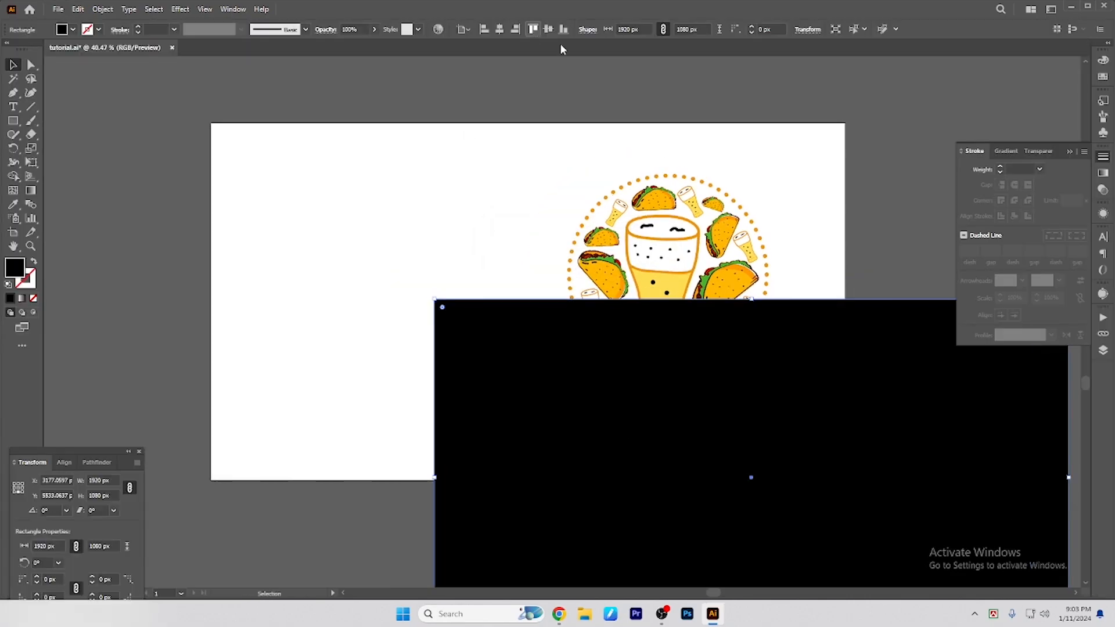
left_click(500, 29)
left_click(548, 29)
key("Tab")
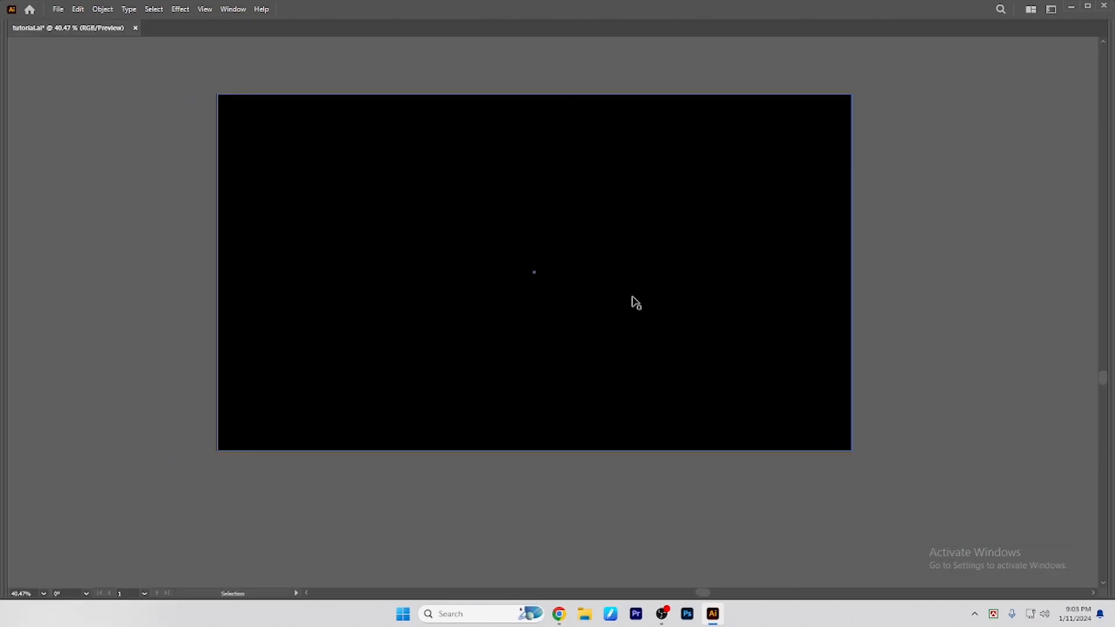
Step: Narrow the black rectangle to the artboard's right half and send it behind the design
left_click_drag(218, 272, 536, 272)
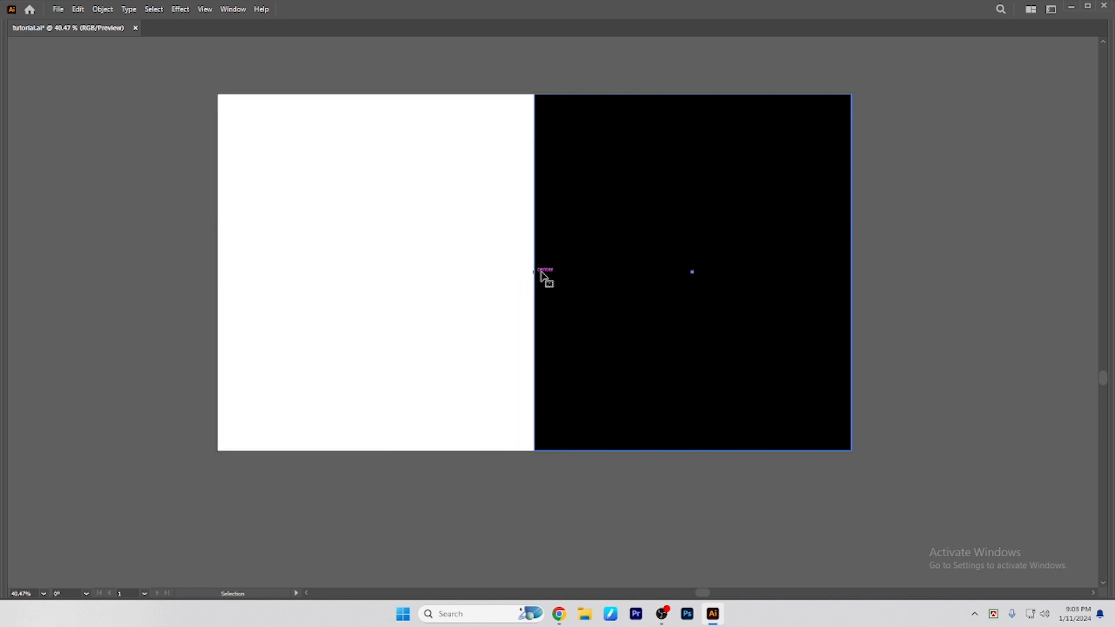
key("ctrl+v")
left_click_drag(908, 308, 886, 307)
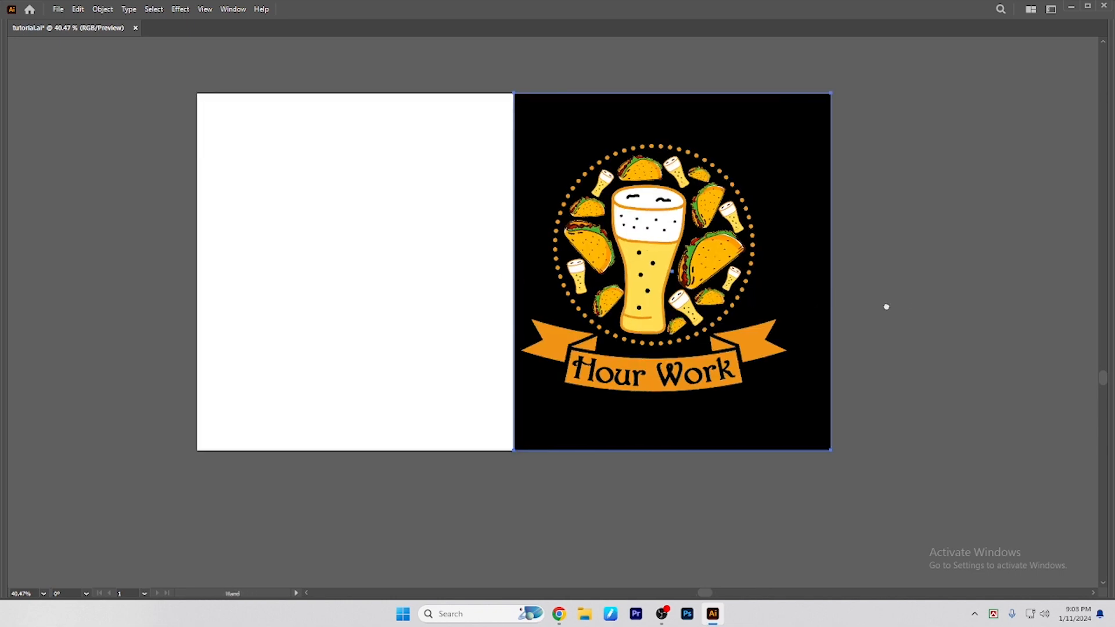
left_click(739, 293)
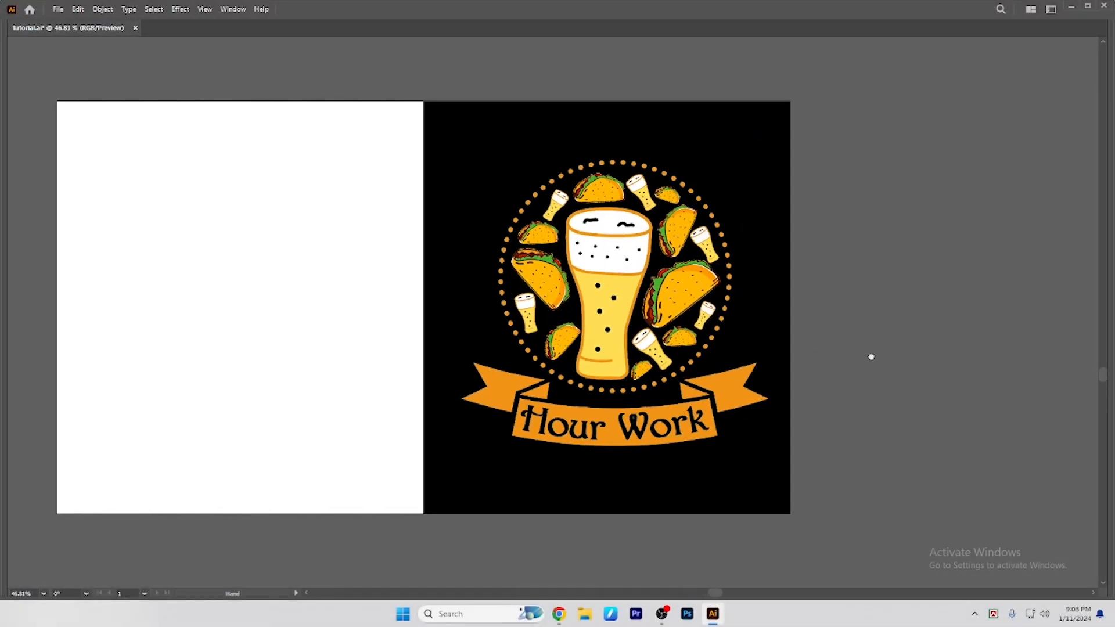
Step: Move the speckled grunge texture from the pasteboard over the design and its black background
scroll(871, 356, "down", 6)
left_click_drag(757, 333, 743, 499)
scroll(769, 413, "down", 2)
left_click_drag(683, 495, 794, 526)
left_click_drag(814, 407, 565, 314)
scroll(575, 412, "up", 2)
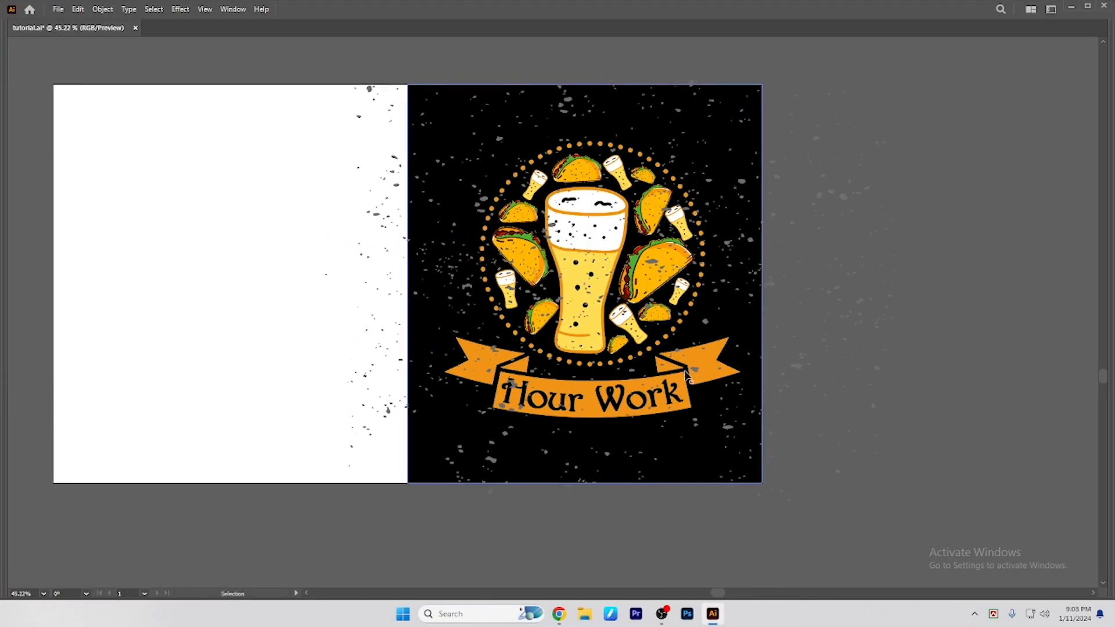
Step: Place a spare copy of the design on the pasteboard beside the black background
left_click_drag(731, 248, 730, 242)
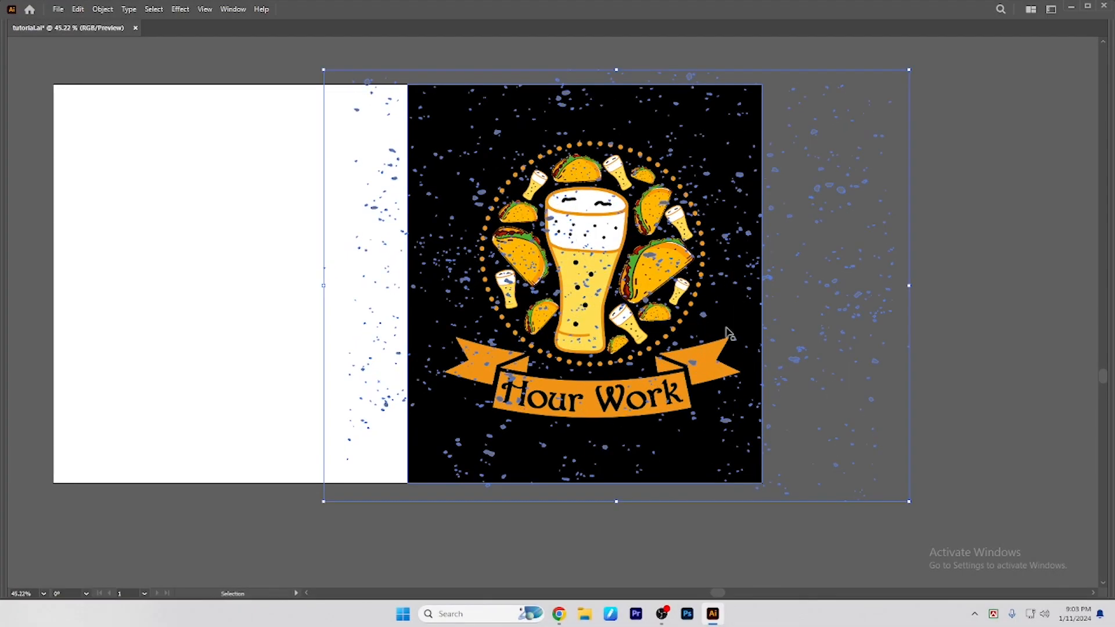
left_click(710, 359, "shift")
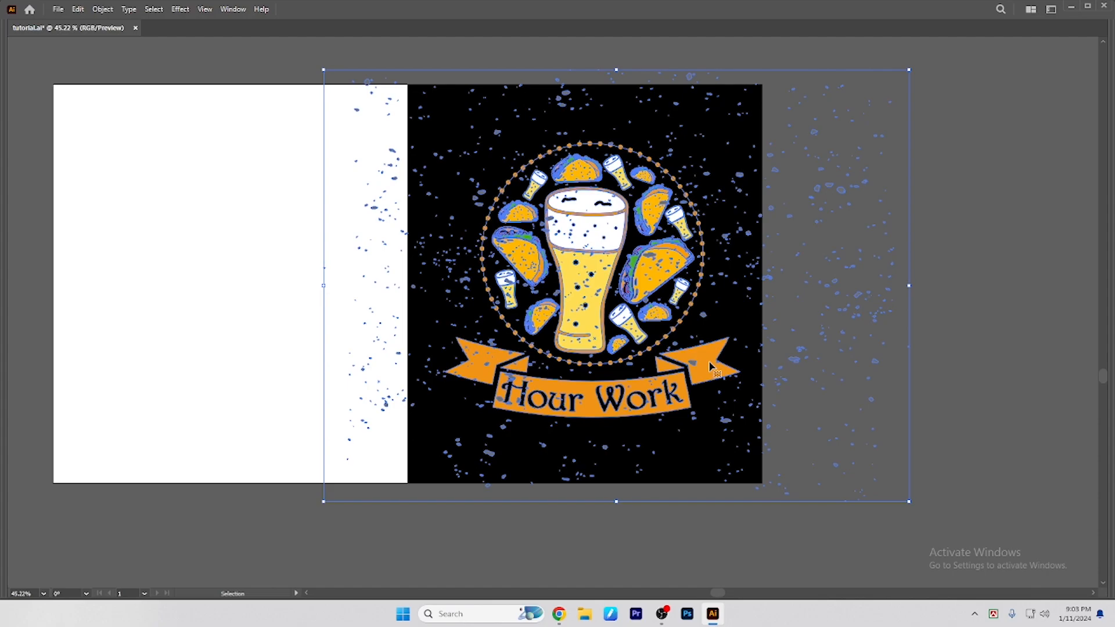
key("Tab")
left_click_drag(755, 373, 1063, 476)
left_click(964, 391)
Step: Expand the appearance of the design on the black background, and expand its fill and stroke
left_click(584, 384)
key("alt+o")
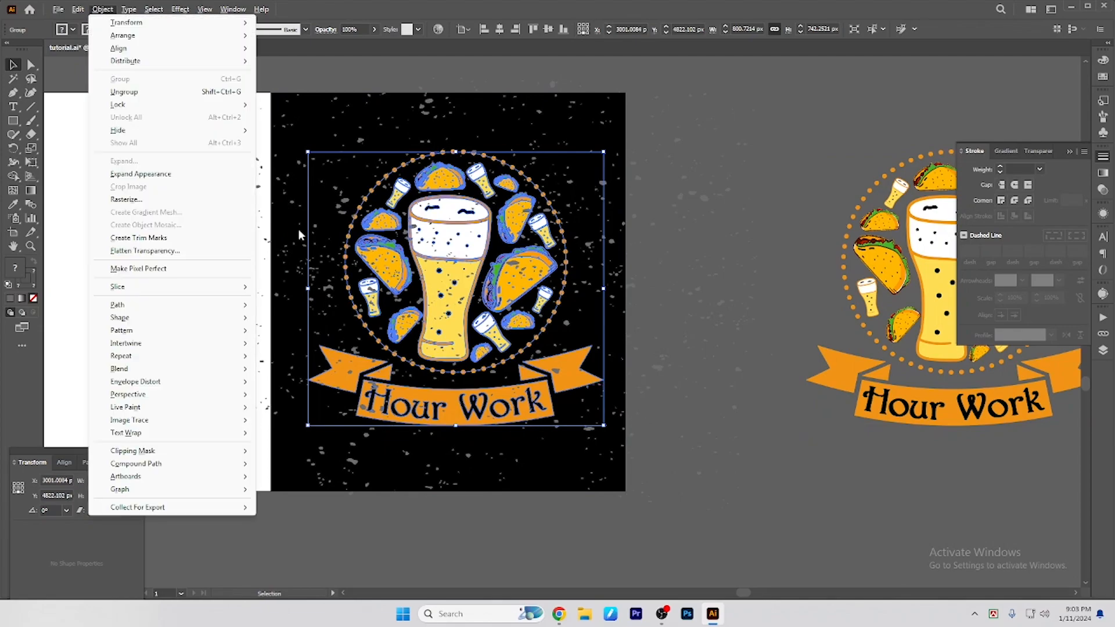
left_click(118, 175)
left_click(762, 373)
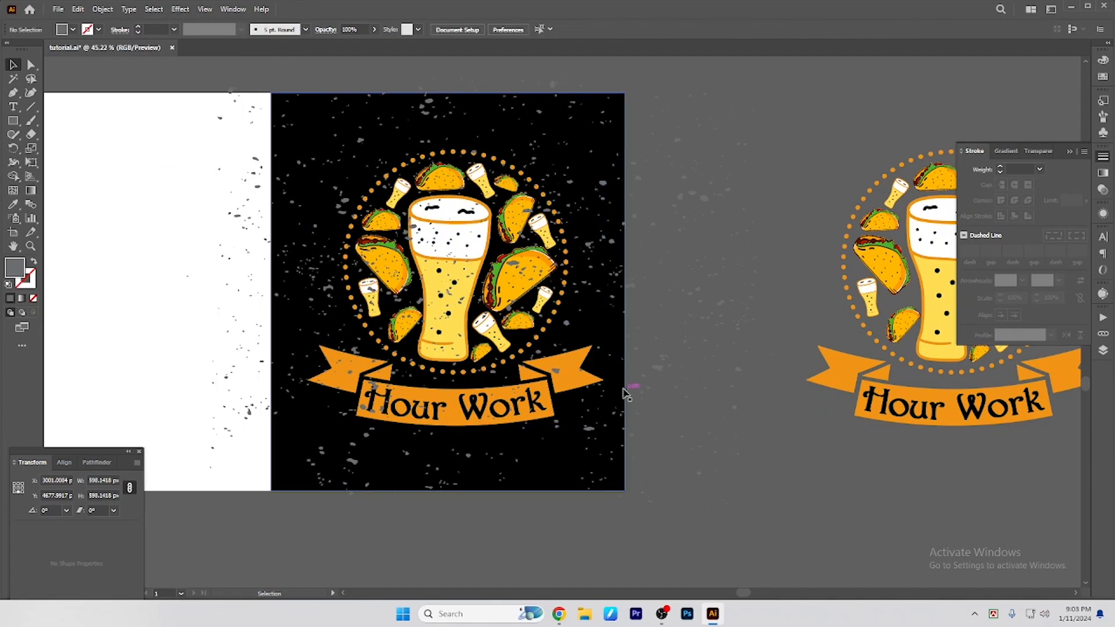
left_click(546, 336)
key("alt+o")
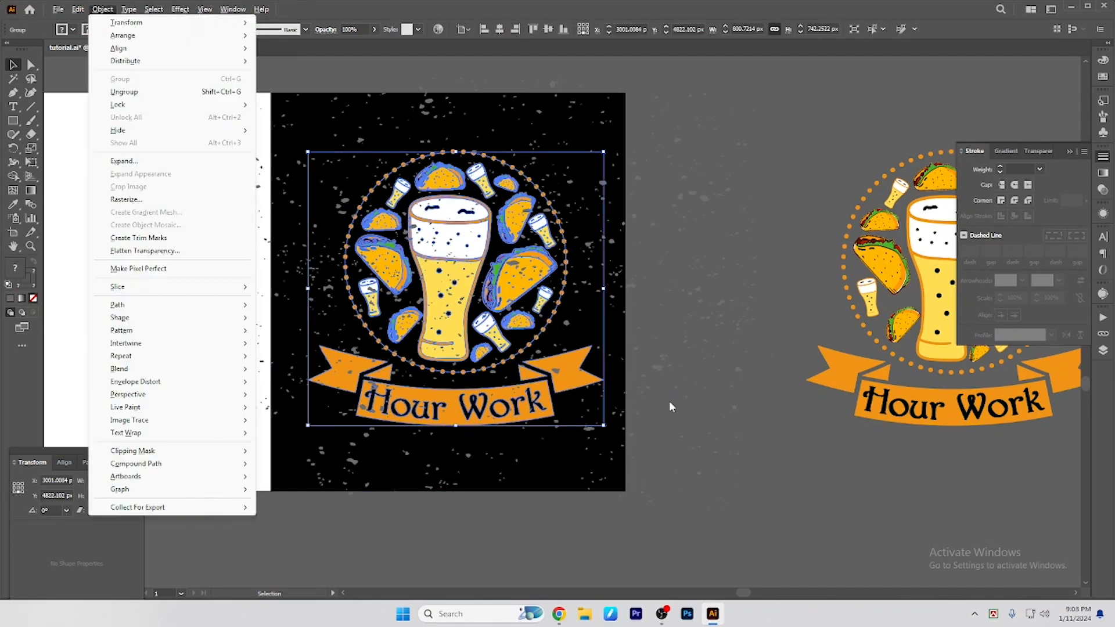
left_click(127, 162)
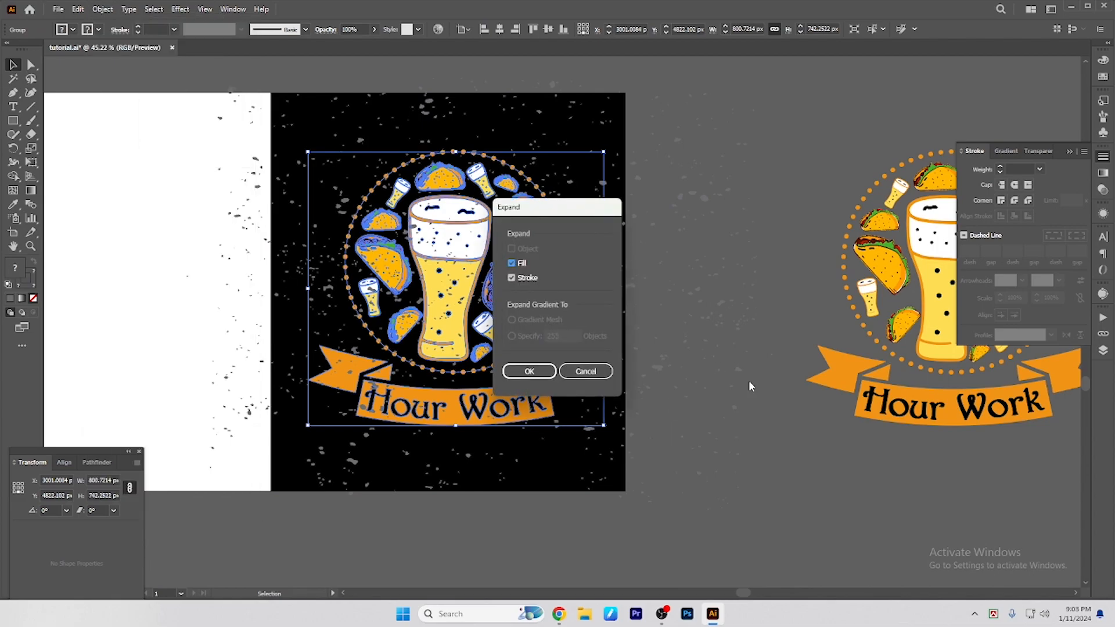
key("Return")
left_click(762, 448)
Step: Apply the speckled grunge texture to the design as an opacity mask with Clip turned off
left_click(595, 383)
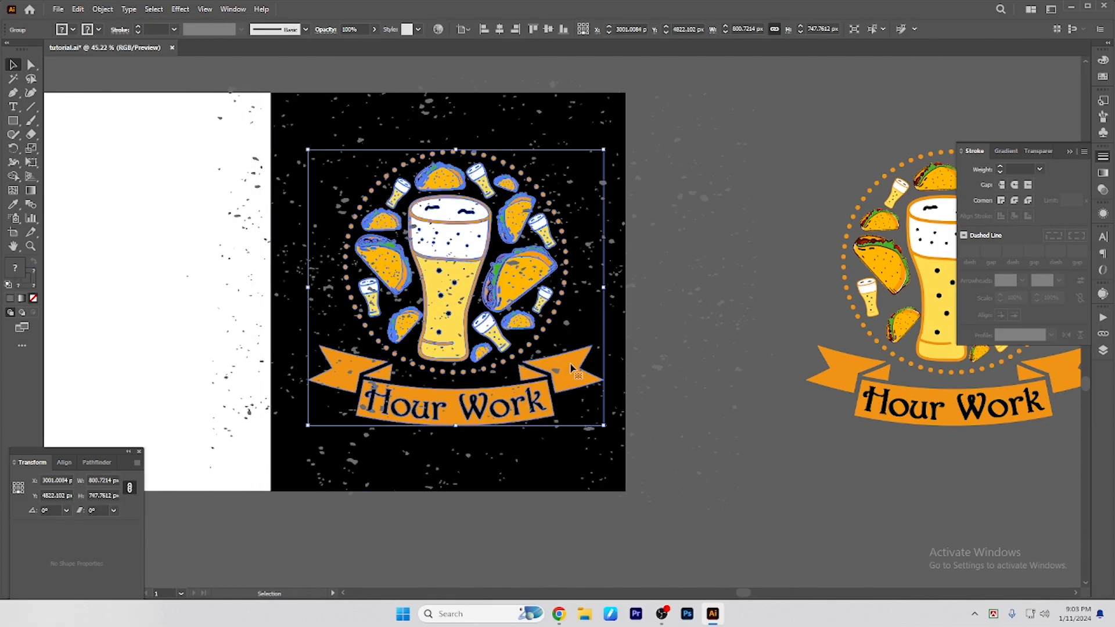
left_click(617, 247)
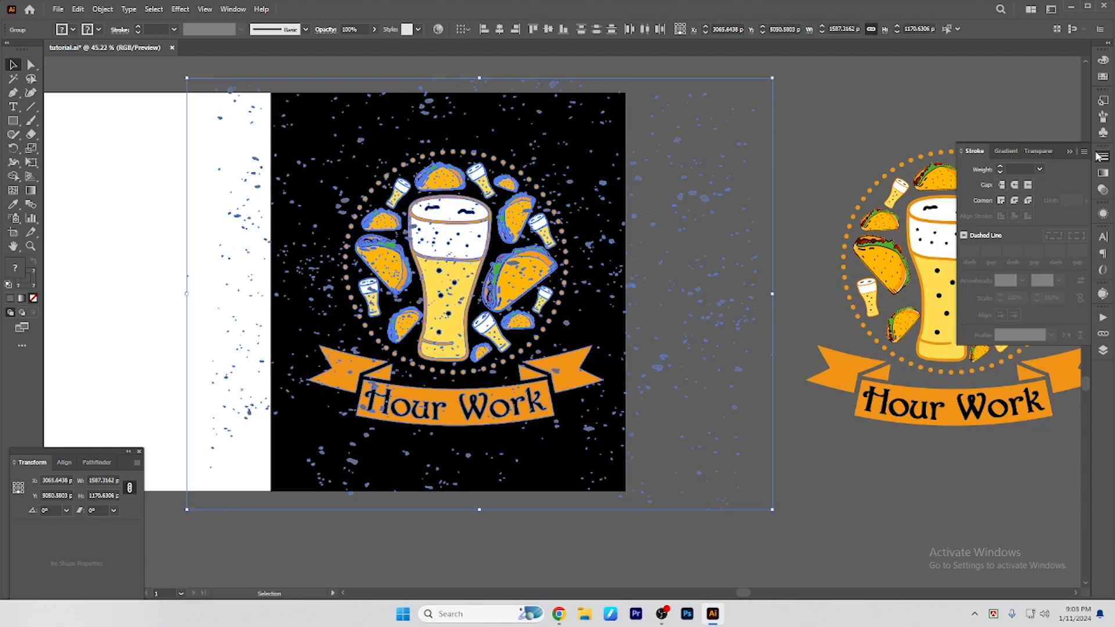
left_click(1039, 153)
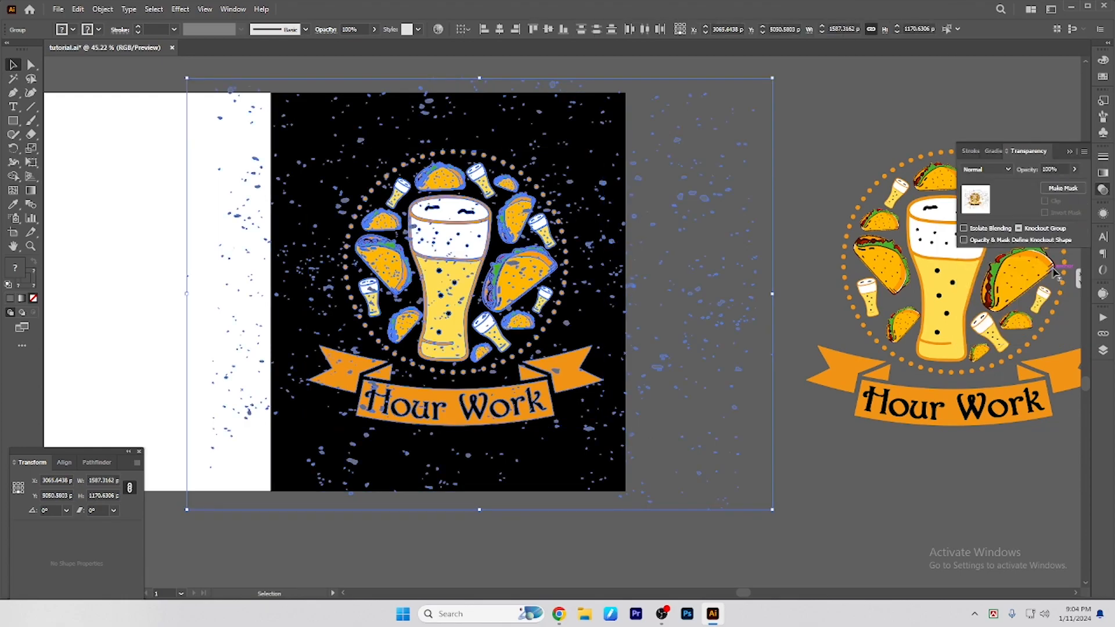
left_click(1064, 188)
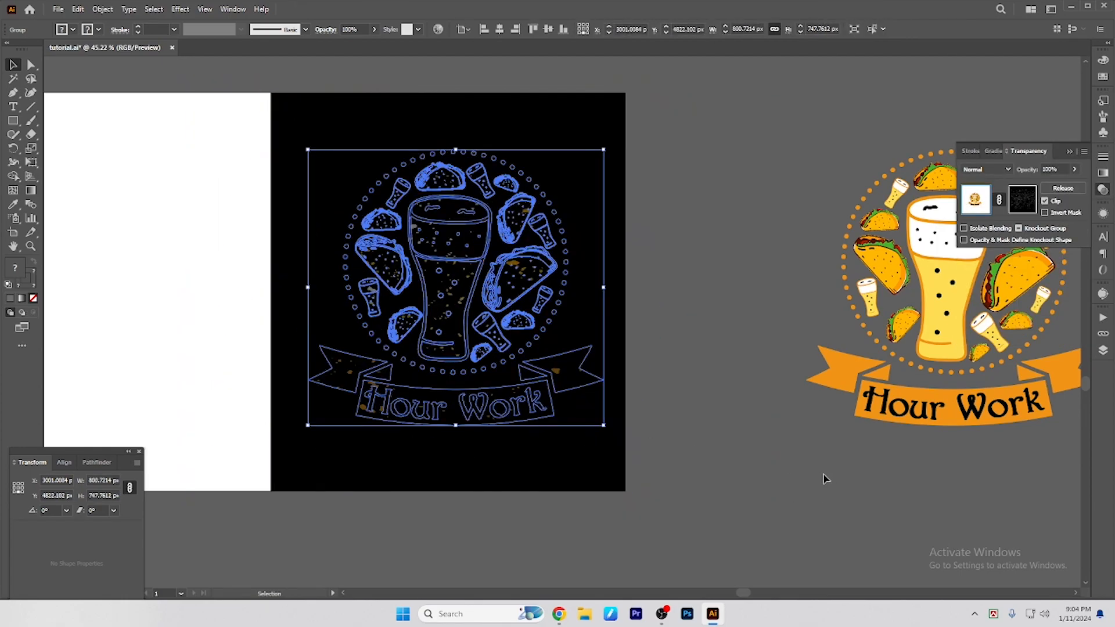
left_click(702, 471)
left_click(503, 272)
left_click(1046, 202)
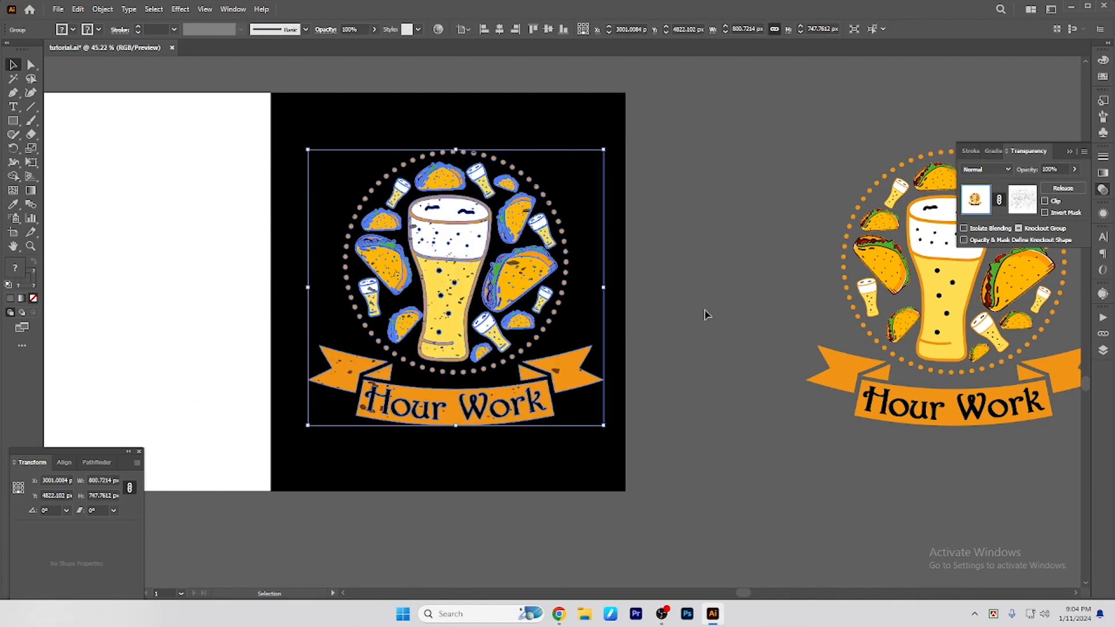
left_click(710, 461)
left_click_drag(741, 456, 779, 456)
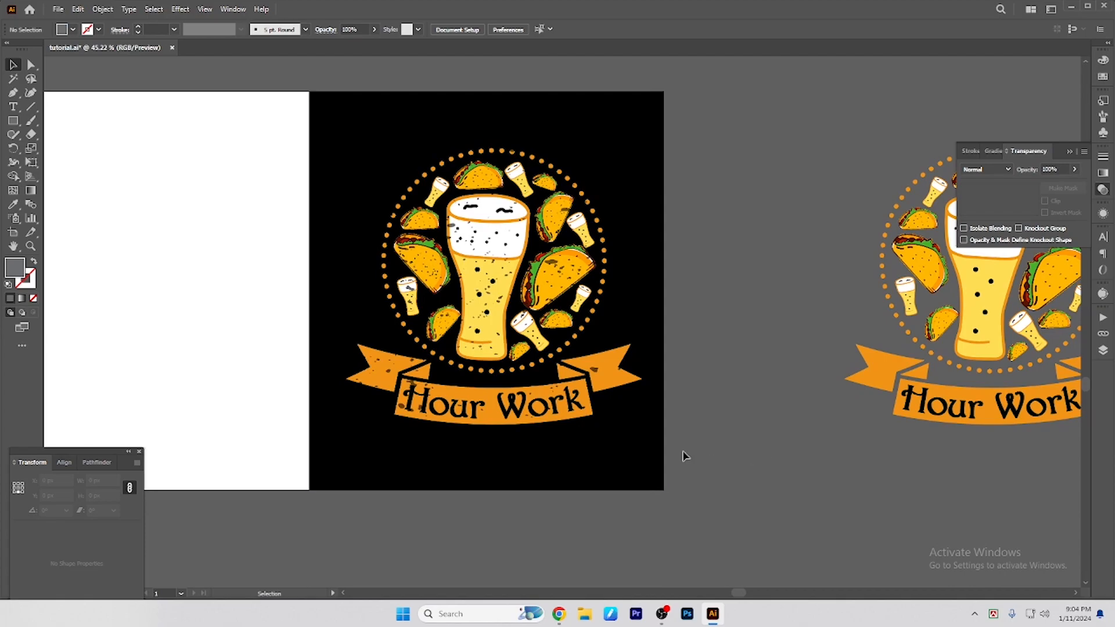
Step: Delete the spare copy of the design from the pasteboard
left_click(492, 250)
left_click_drag(488, 223, 739, 297)
left_click_drag(754, 232, 866, 337)
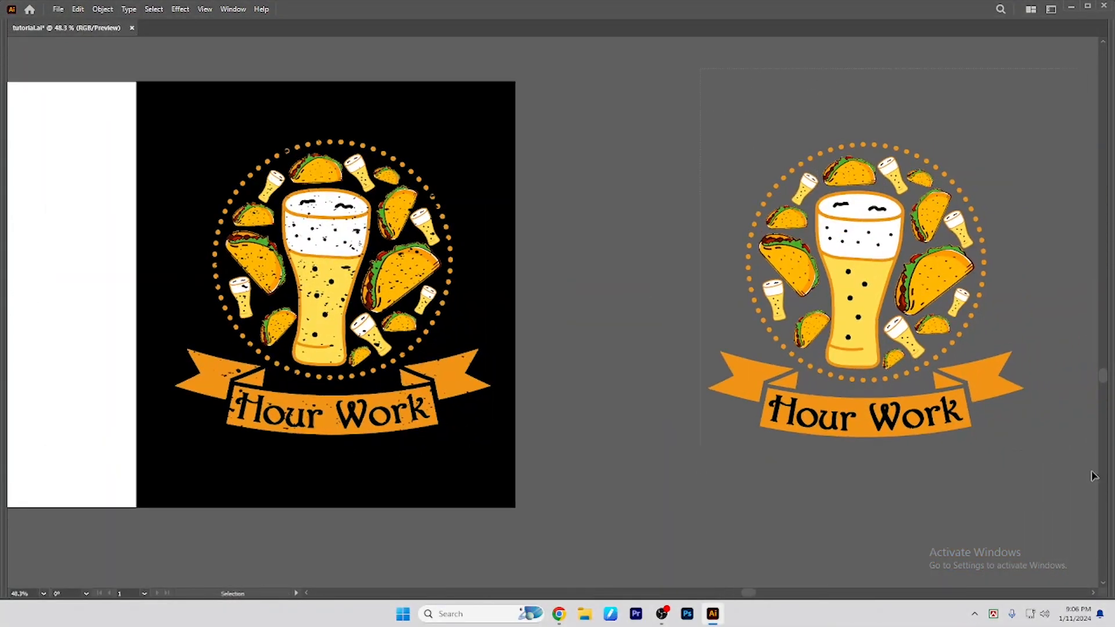
left_click_drag(701, 69, 1092, 471)
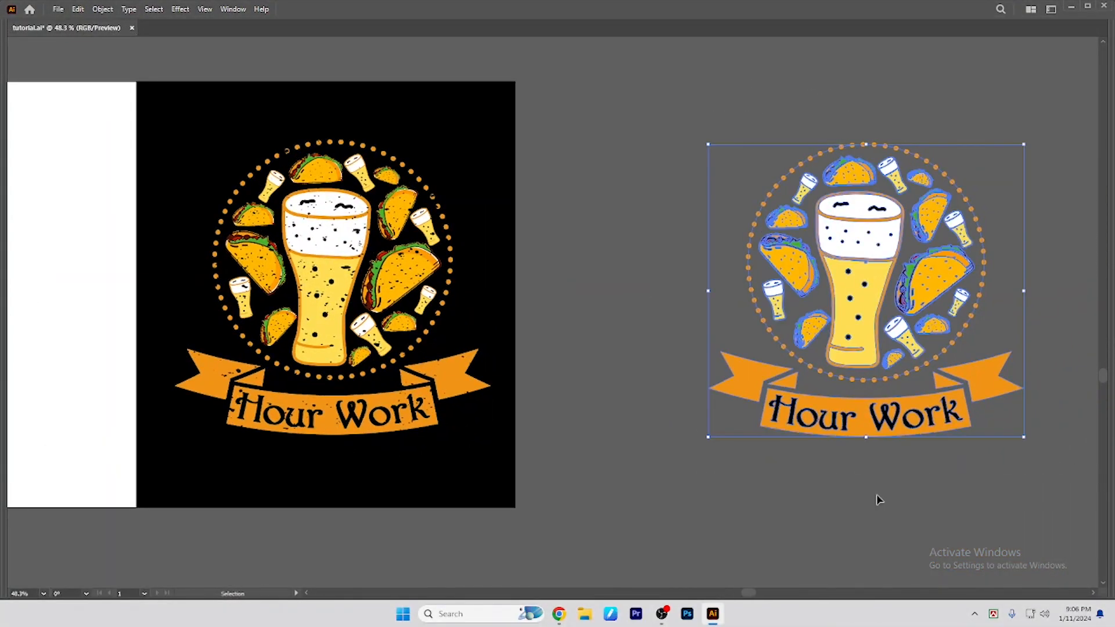
key("Delete")
Step: Centre the textured design horizontally and vertically on the black rectangle
left_click_drag(682, 403, 965, 390)
left_click_drag(606, 350, 664, 380)
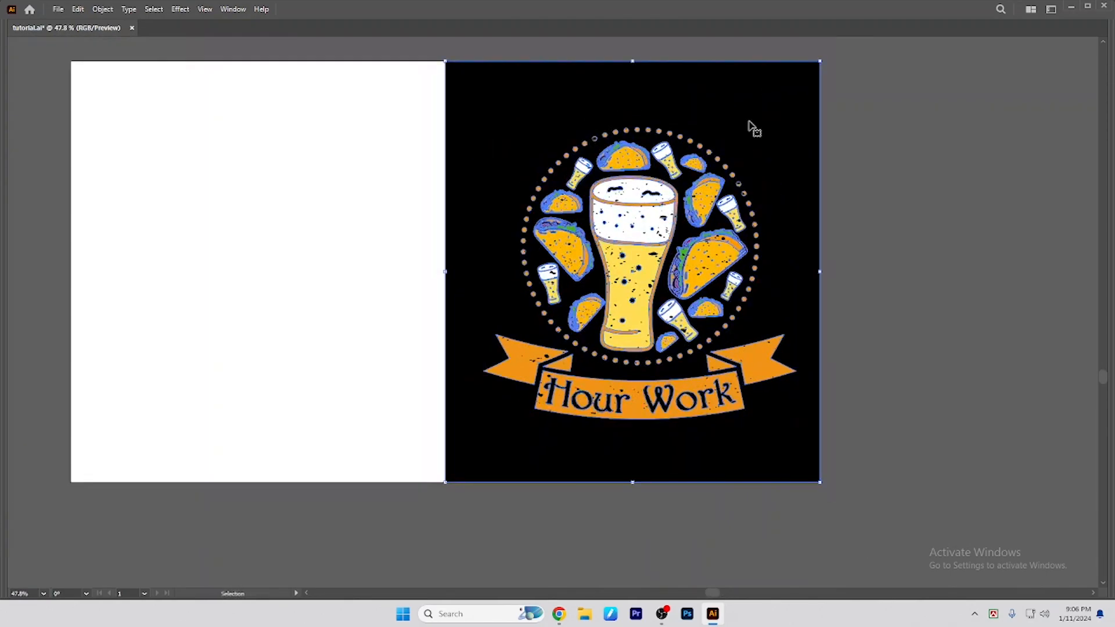
key("Tab")
left_click(500, 29)
left_click(549, 29)
left_click(991, 287)
mouse_move(941, 317)
left_mouse_down()
mouse_move(931, 313)
mouse_move(948, 319)
left_mouse_up()
scroll(931, 314, "down", 1)
scroll(424, 298, "down", 1)
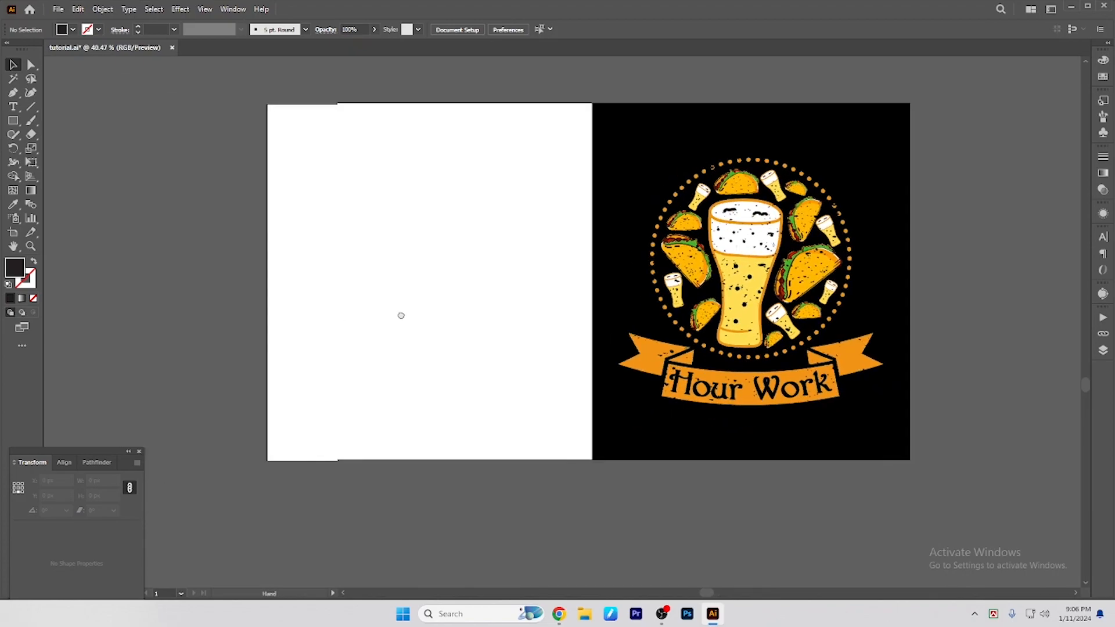
Step: Move the photo of the model in the blue T-shirt onto the white half of the artboard
left_click_drag(401, 316, 642, 313)
left_click(195, 220)
left_click_drag(210, 216, 652, 378)
left_click_drag(490, 424, 643, 324)
left_click_drag(668, 265, 625, 263)
key("Tab")
key("Tab")
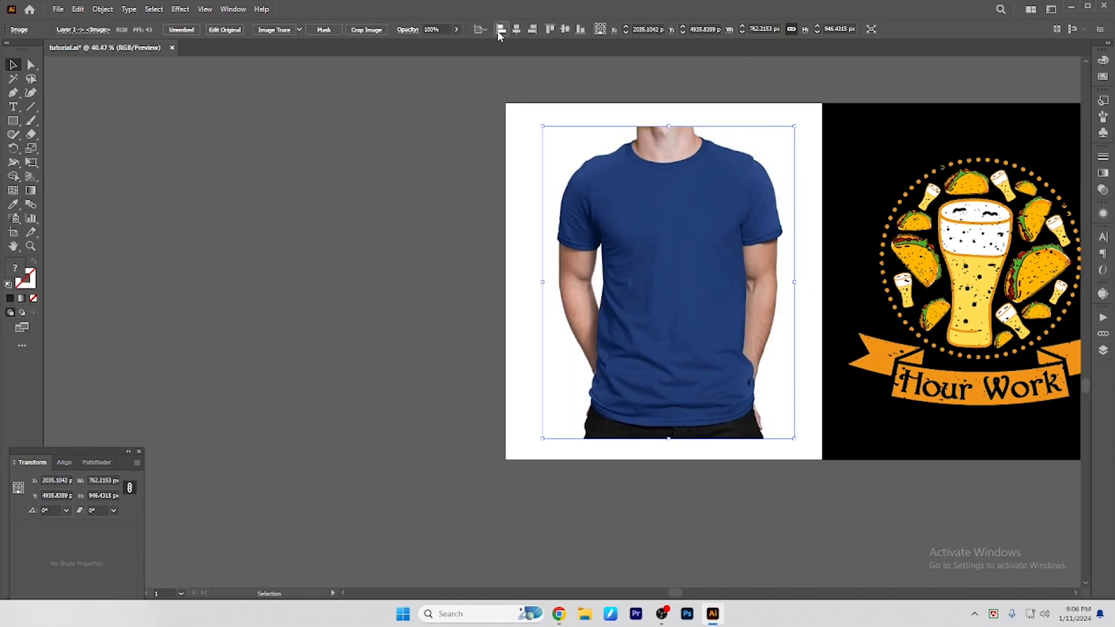
Step: Align and enlarge the T-shirt photo to span the full height of the artboard's white half
left_click(551, 30)
left_click_drag(527, 200, 431, 139)
left_click_drag(660, 353, 710, 399)
left_click(744, 448)
left_click_drag(808, 451, 717, 472)
scroll(676, 445, "down", 1)
left_click_drag(662, 443, 675, 467)
Step: Copy the textured design onto the chest of the blue T-shirt and scale it down to fit
left_click(811, 247)
left_click_drag(814, 249, 517, 249)
left_click_drag(627, 283, 493, 234)
scroll(490, 268, "up", 5)
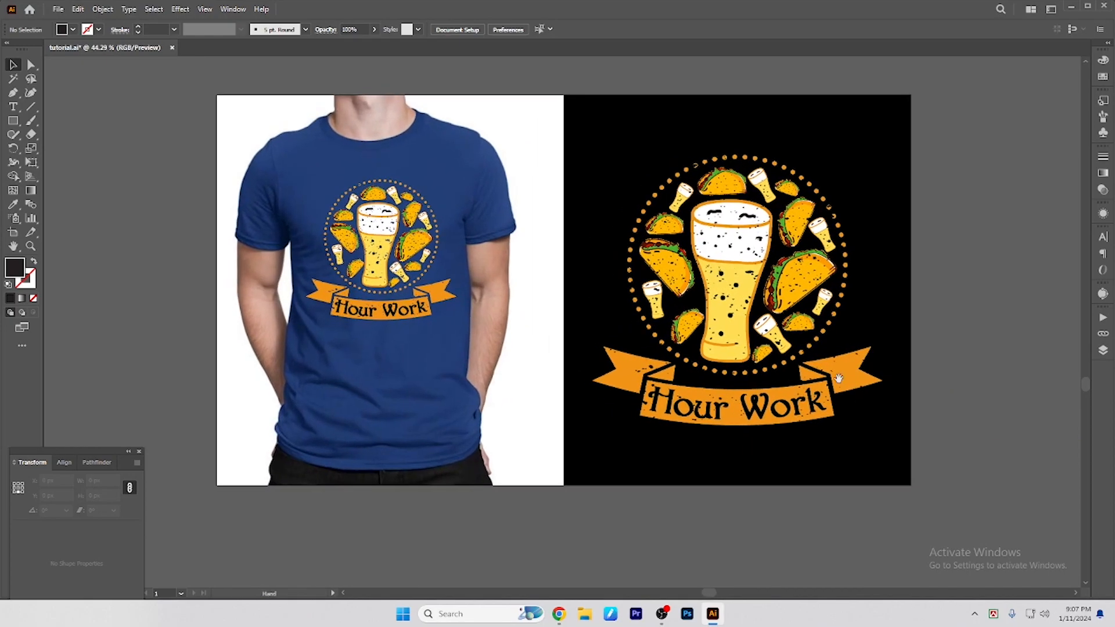
left_click_drag(983, 385, 995, 400)
Step: Save the document to the Desktop as a new Adobe Illustrator file named "tutorial 1"
key("ctrl+shift+s")
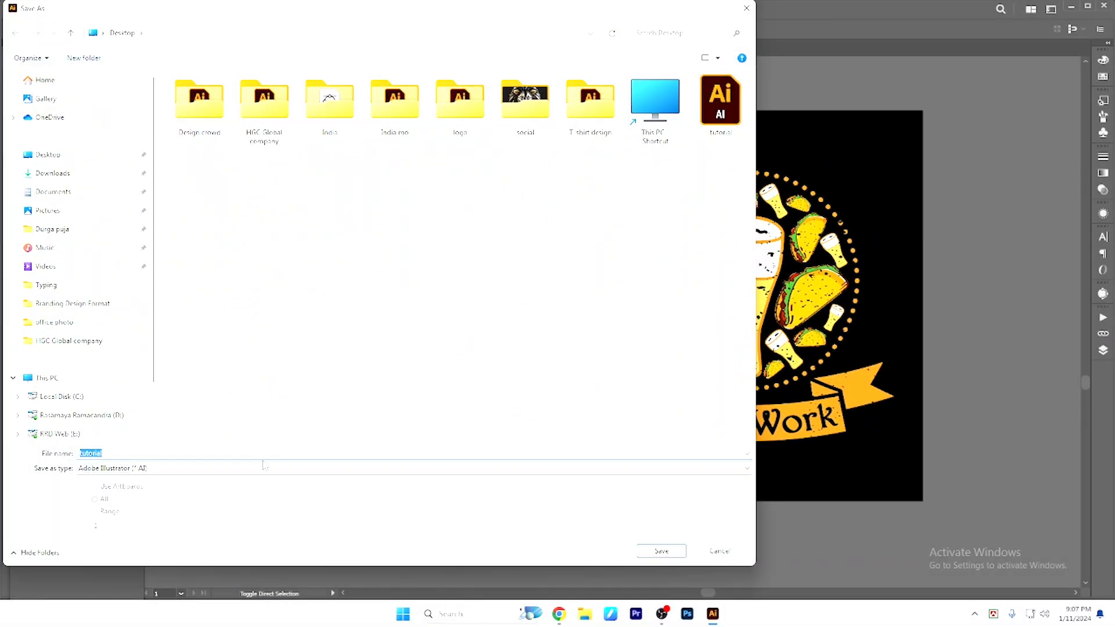
left_click(155, 452)
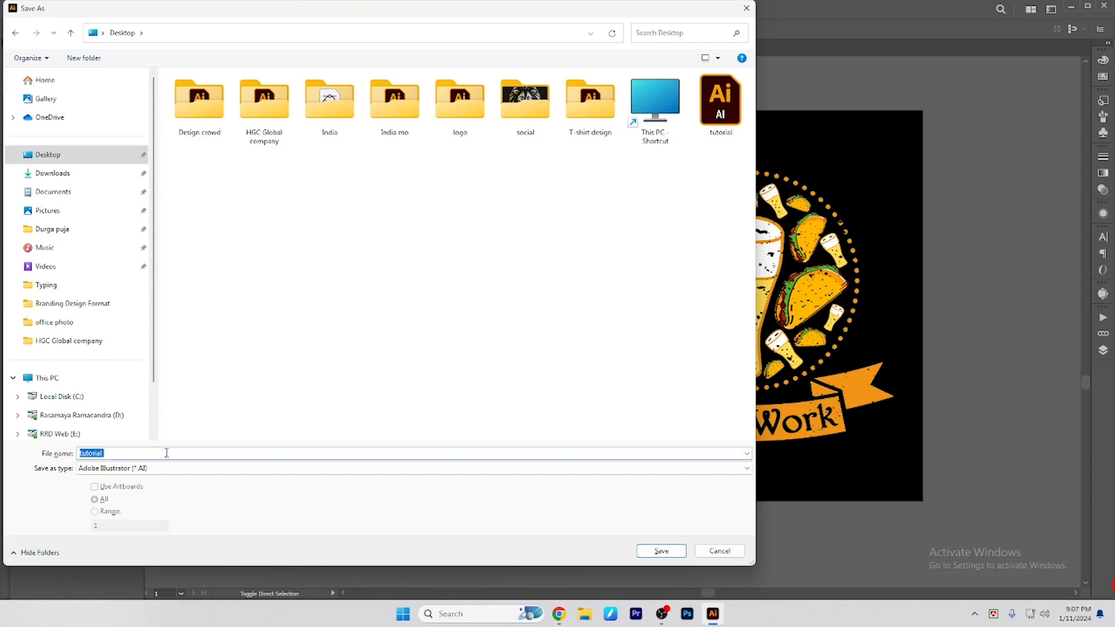
key("Return")
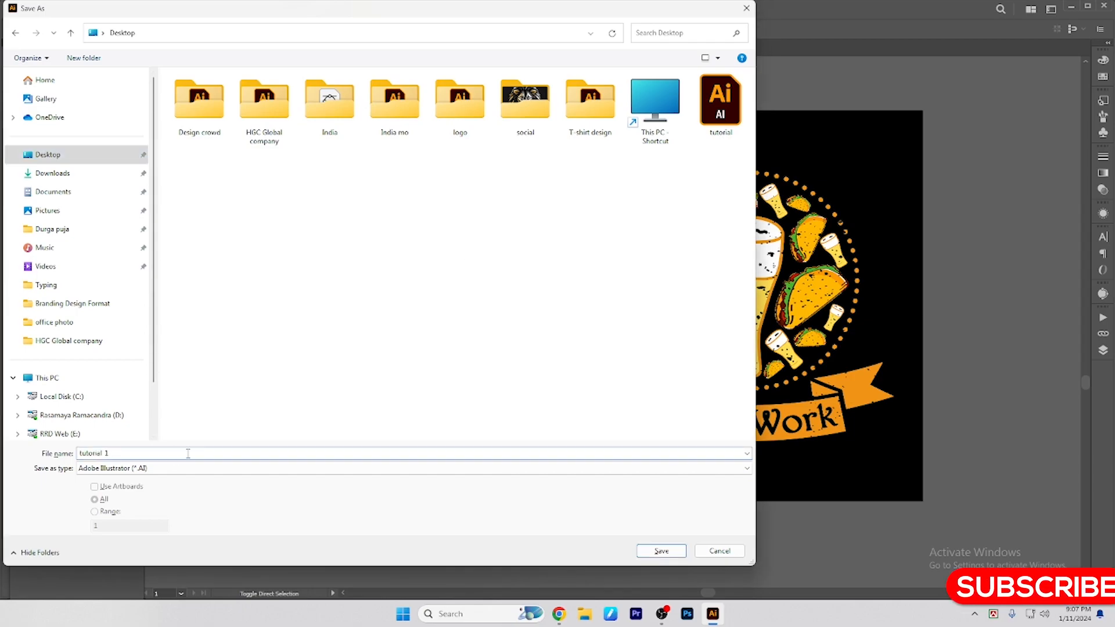
key("Return")
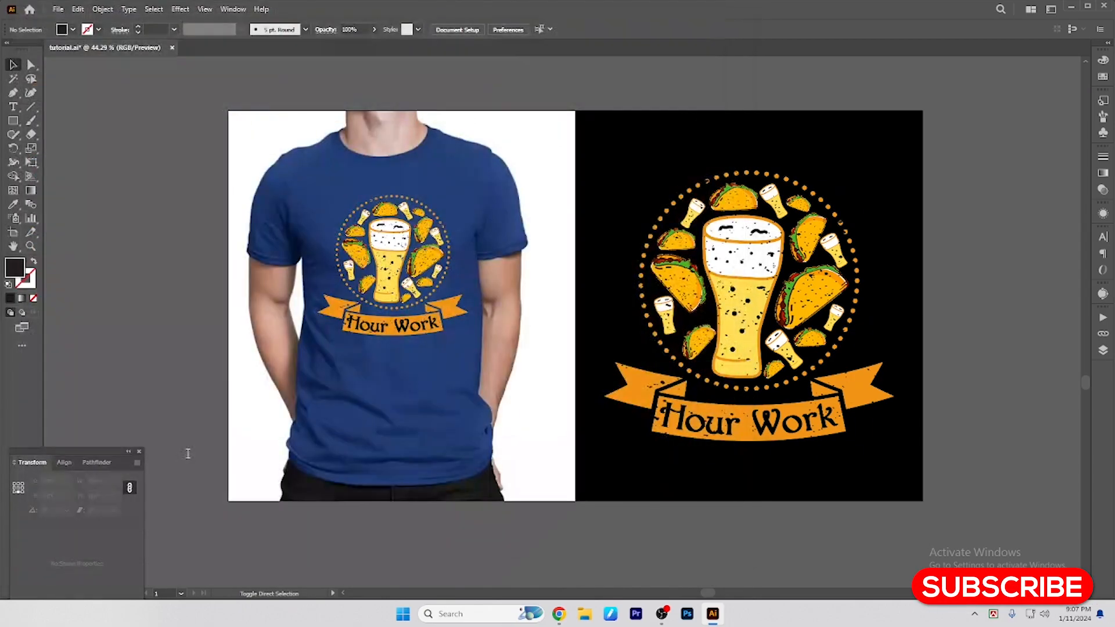
key("Return")
left_click_drag(981, 393, 995, 394)
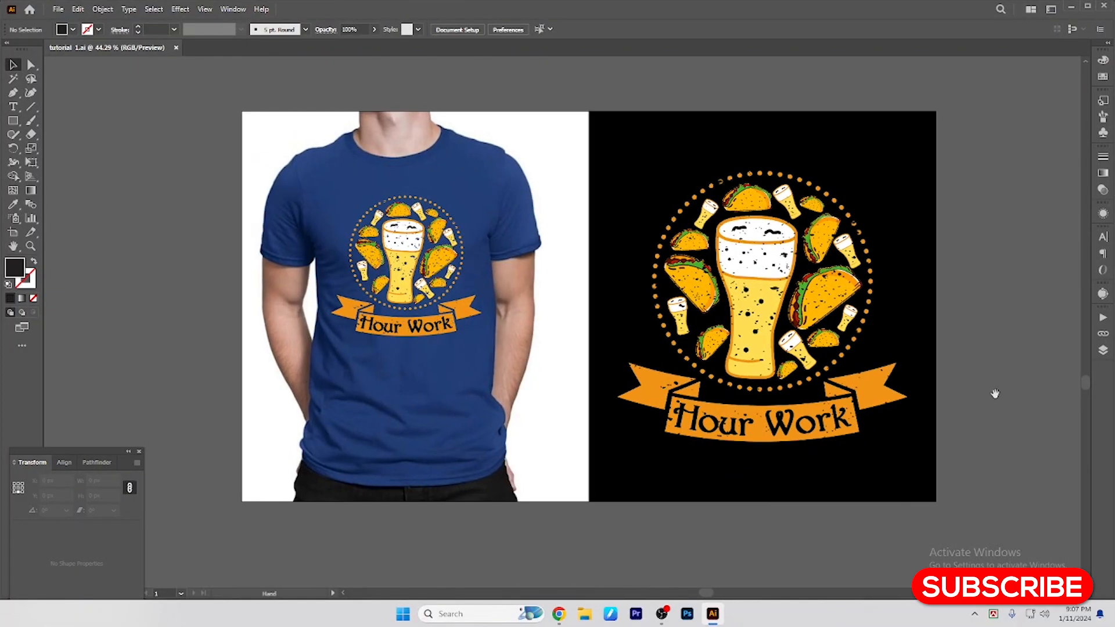